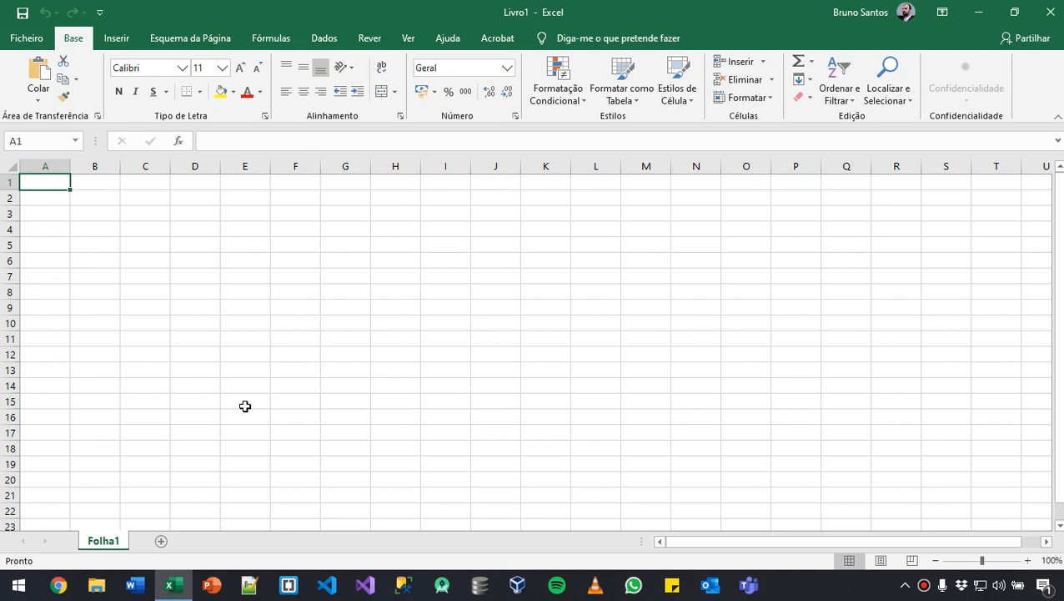
- Enter Domingo in A1 and autofill the weekday names across to G1
{"action": "type", "text": "Domingo"}
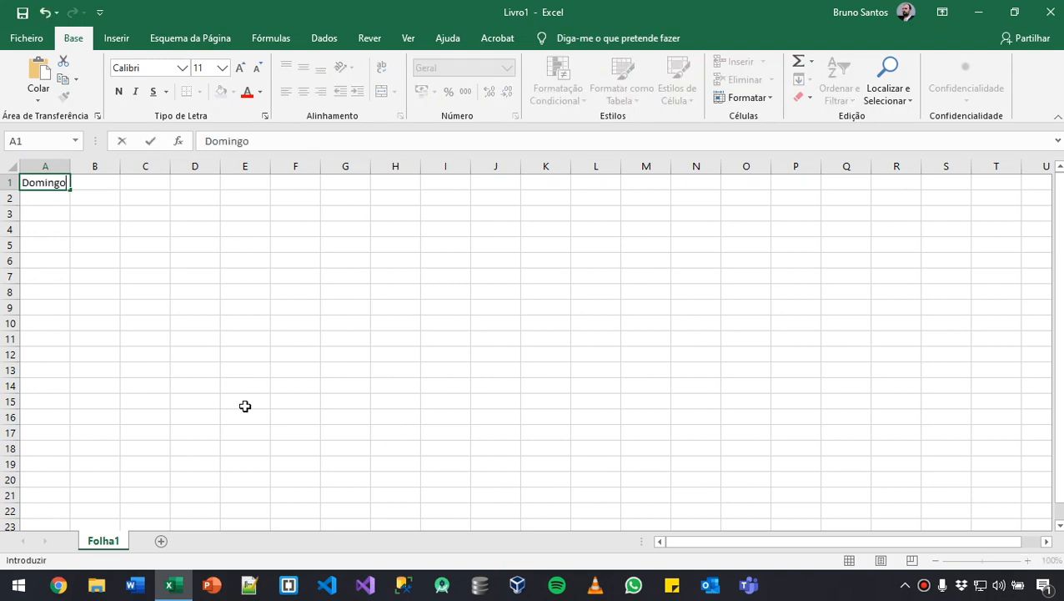
{"action": "key", "text": "Return"}
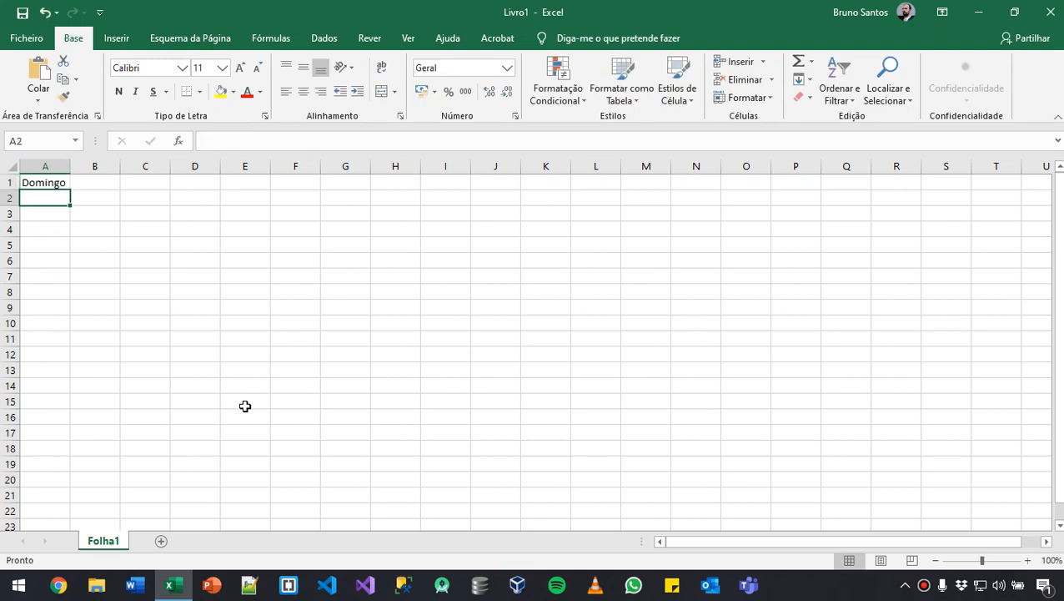
{"action": "left_click", "coordinate": [48, 184]}
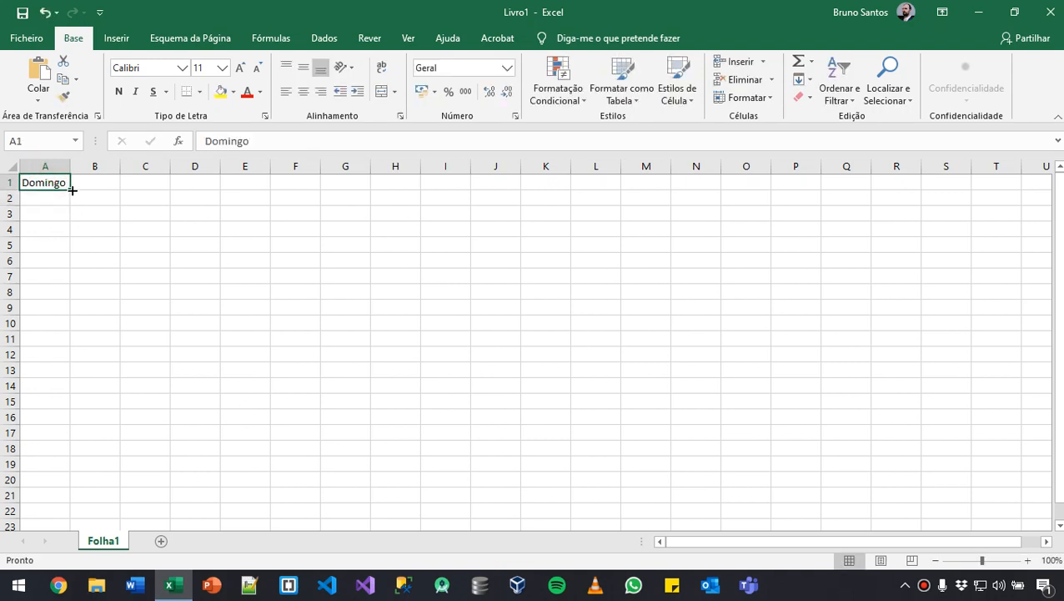
{"action": "left_click_drag", "start_coordinate": [72, 190], "coordinate": [357, 178]}
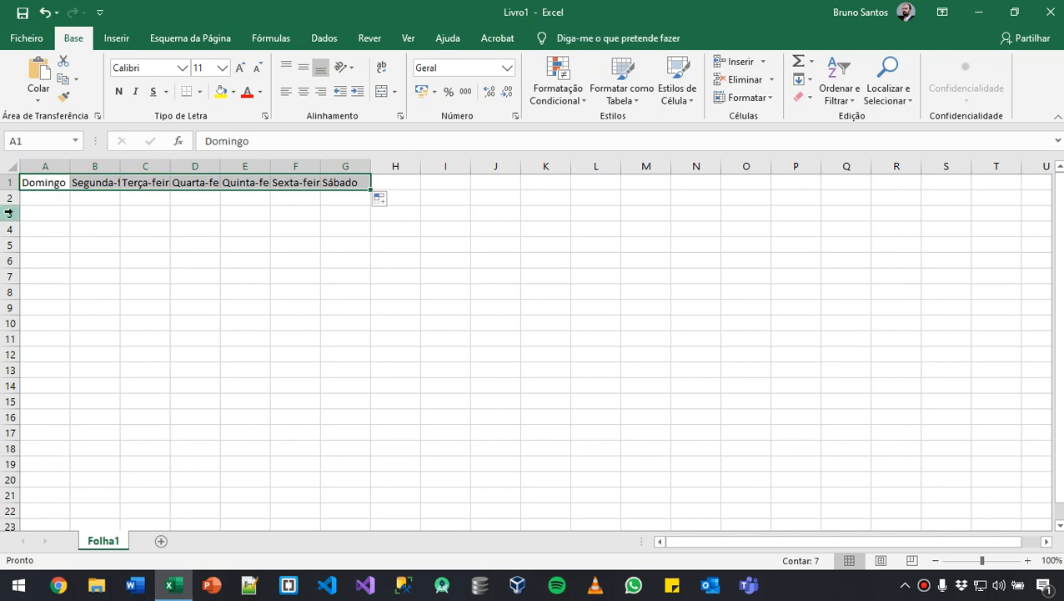
- Auto-fit the widths of columns A to G to the full weekday names
{"action": "left_click", "coordinate": [47, 181]}
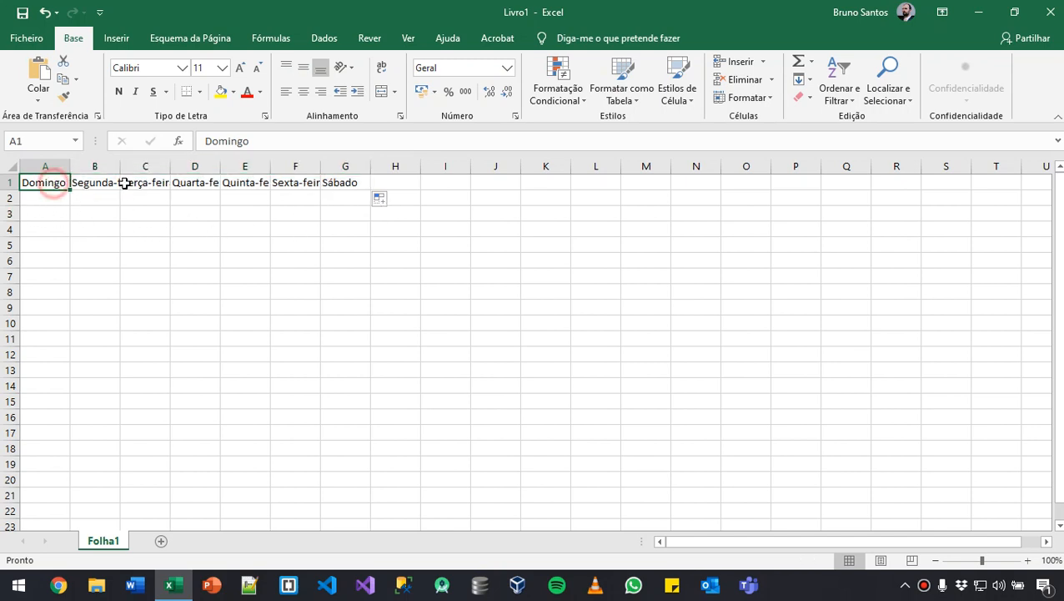
{"action": "left_click", "coordinate": [96, 187]}
{"action": "left_click", "coordinate": [168, 185]}
{"action": "left_click", "coordinate": [188, 183]}
{"action": "left_click_drag", "start_coordinate": [45, 166], "coordinate": [367, 166]}
{"action": "double_click", "coordinate": [371, 163]}
{"action": "left_click", "coordinate": [383, 337]}
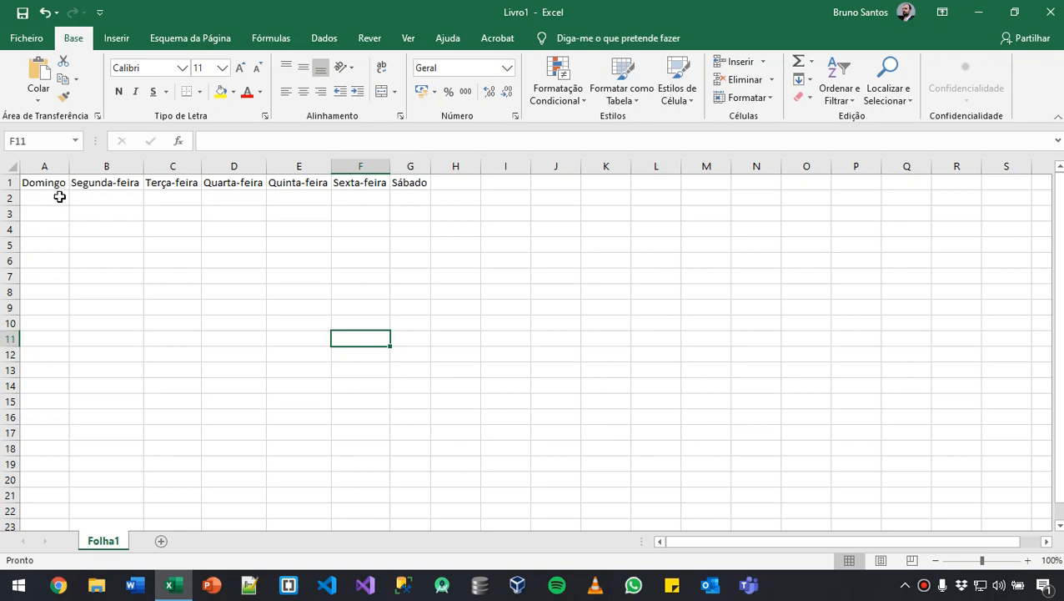
- Enter the abbreviation Dom in A2 and autofill the abbreviated weekdays across to G2
{"action": "left_click", "coordinate": [50, 198]}
{"action": "type", "text": "Domingo"}
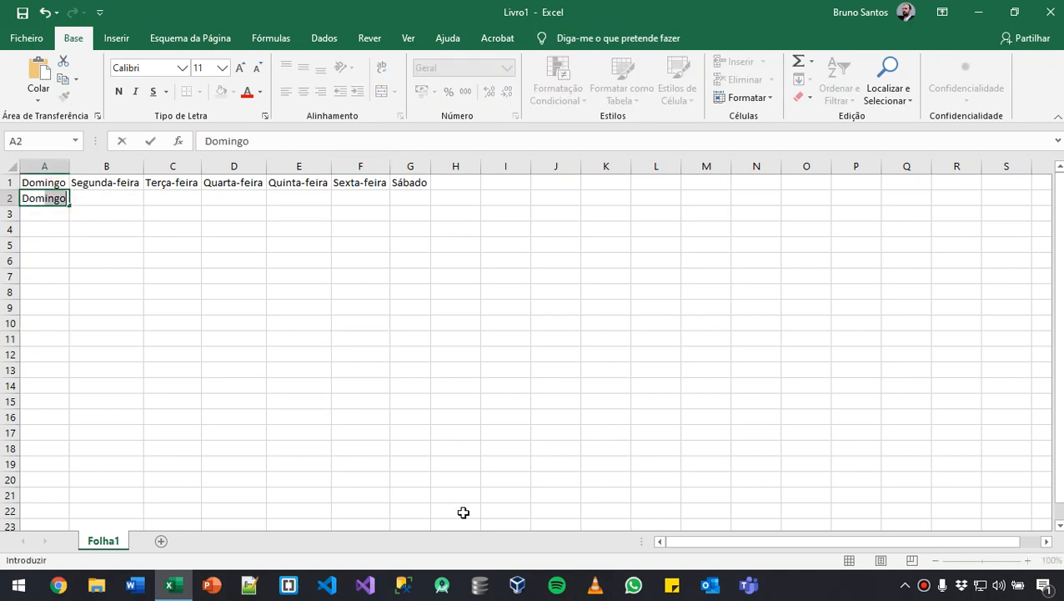
{"action": "key", "text": "BackSpace"}
{"action": "key", "text": "Return"}
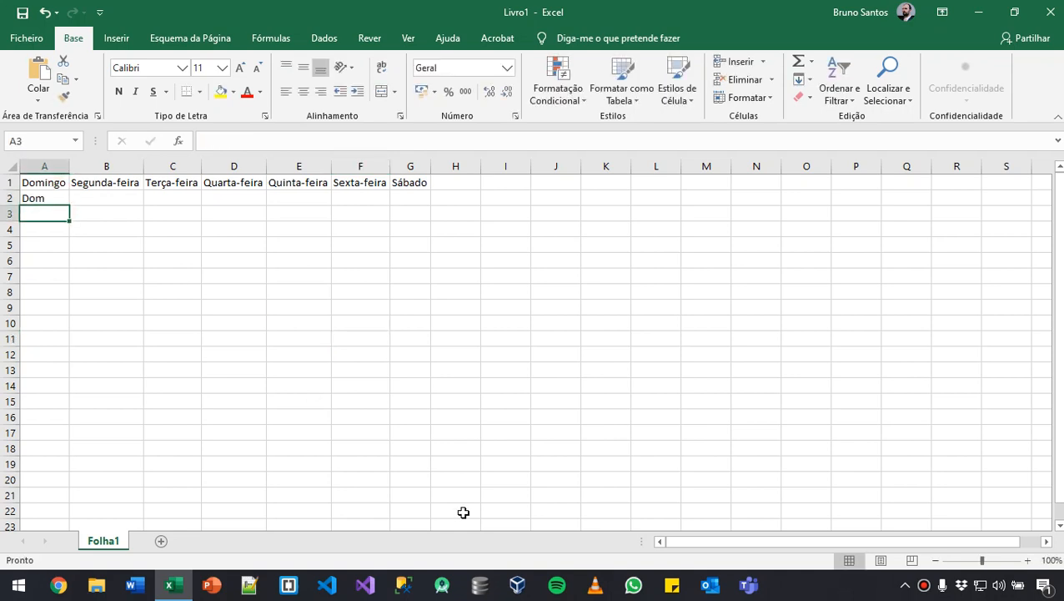
{"action": "left_click", "coordinate": [42, 185]}
{"action": "left_click", "coordinate": [55, 200]}
{"action": "left_click_drag", "start_coordinate": [69, 206], "coordinate": [421, 207]}
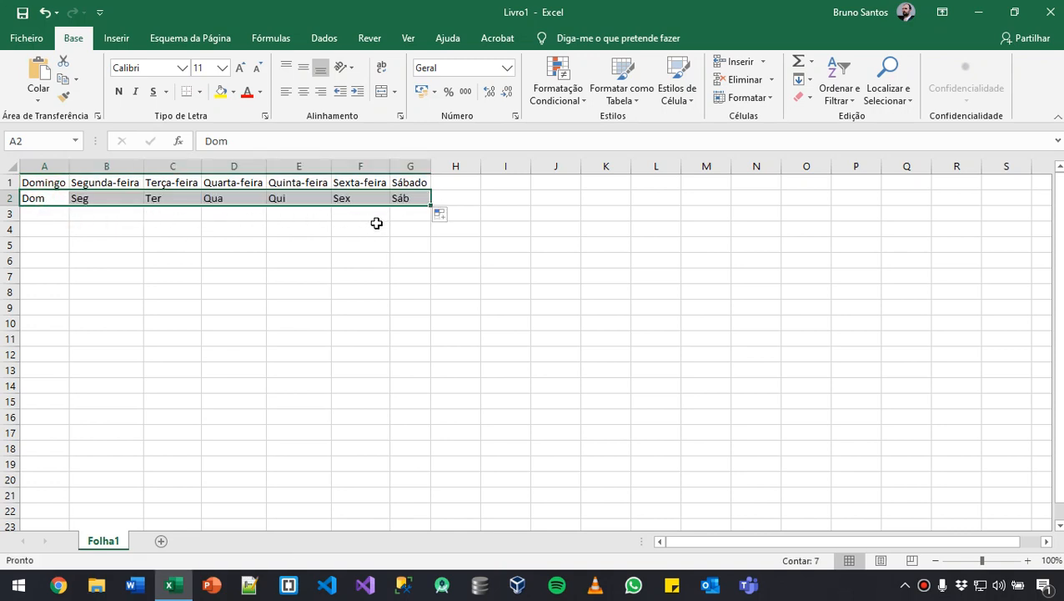
{"action": "left_click", "coordinate": [315, 242]}
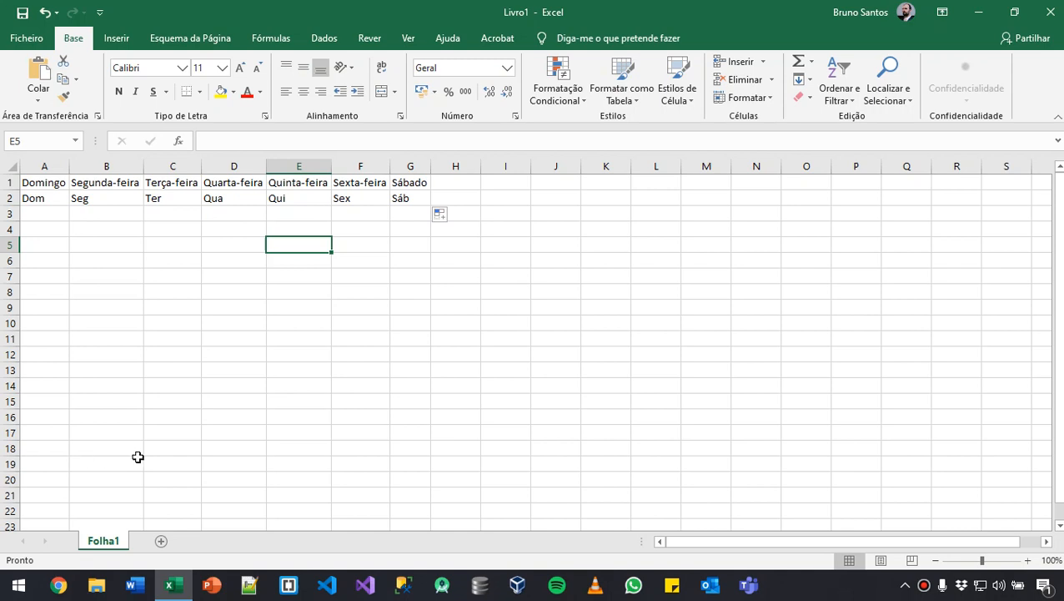
- Enter Janeiro in A3 and autofill the month names across to L3
{"action": "left_click", "coordinate": [56, 210]}
{"action": "type", "text": "Janeiro"}
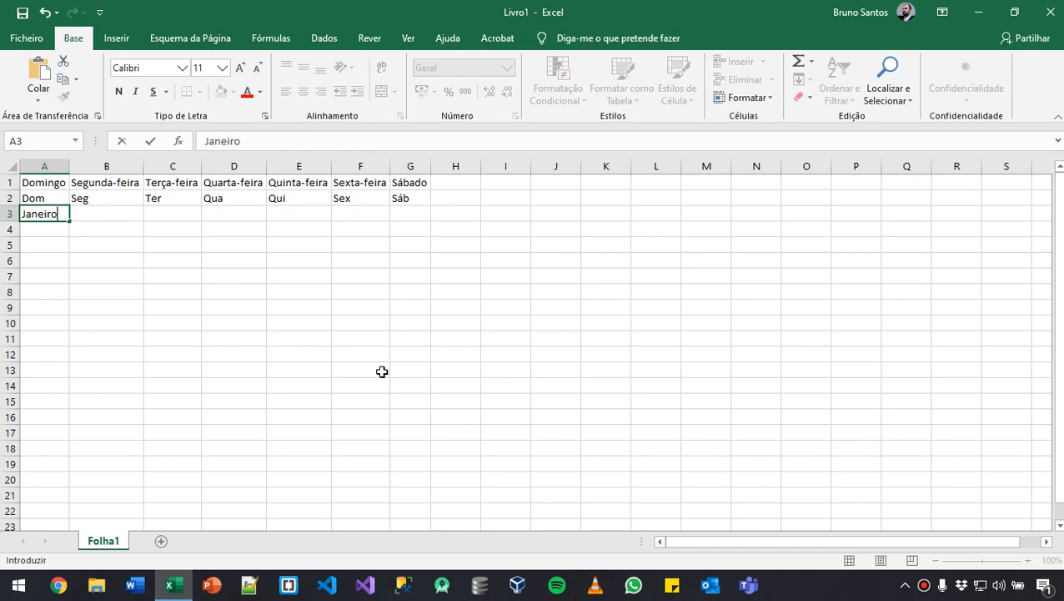
{"action": "key", "text": "Return"}
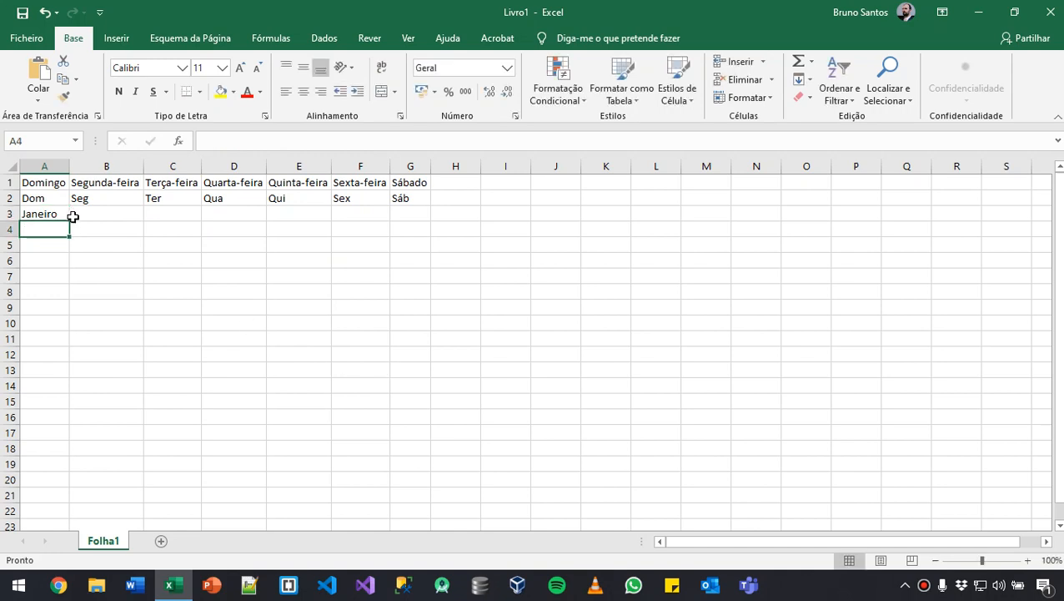
{"action": "left_click", "coordinate": [42, 213]}
{"action": "left_click_drag", "start_coordinate": [70, 222], "coordinate": [668, 217]}
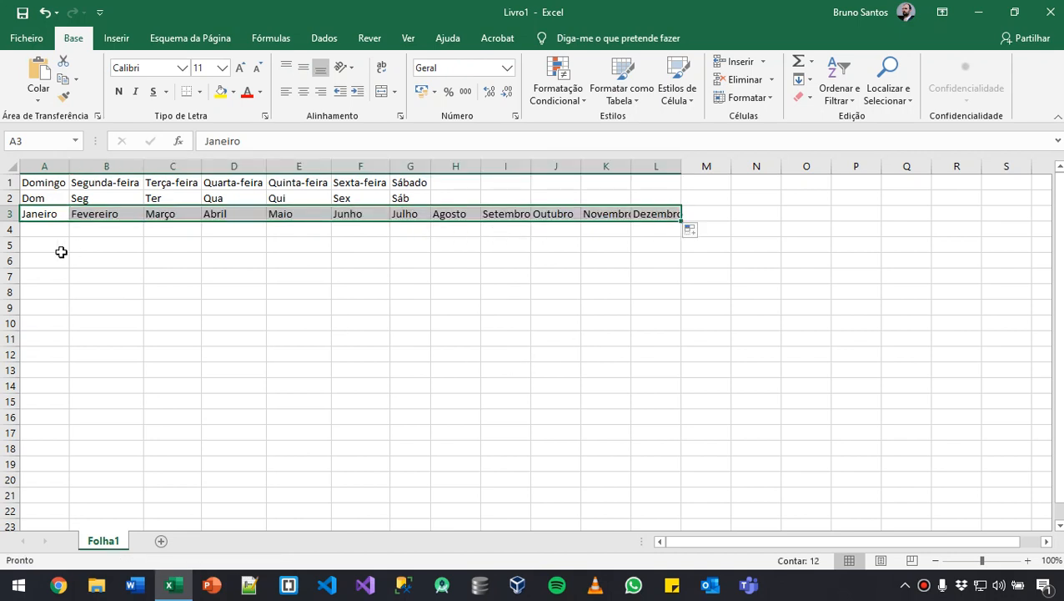
- Auto-fit the column widths through column L to the full month names
{"action": "left_click_drag", "start_coordinate": [660, 166], "coordinate": [76, 166]}
{"action": "double_click", "coordinate": [75, 166]}
{"action": "left_click", "coordinate": [411, 324]}
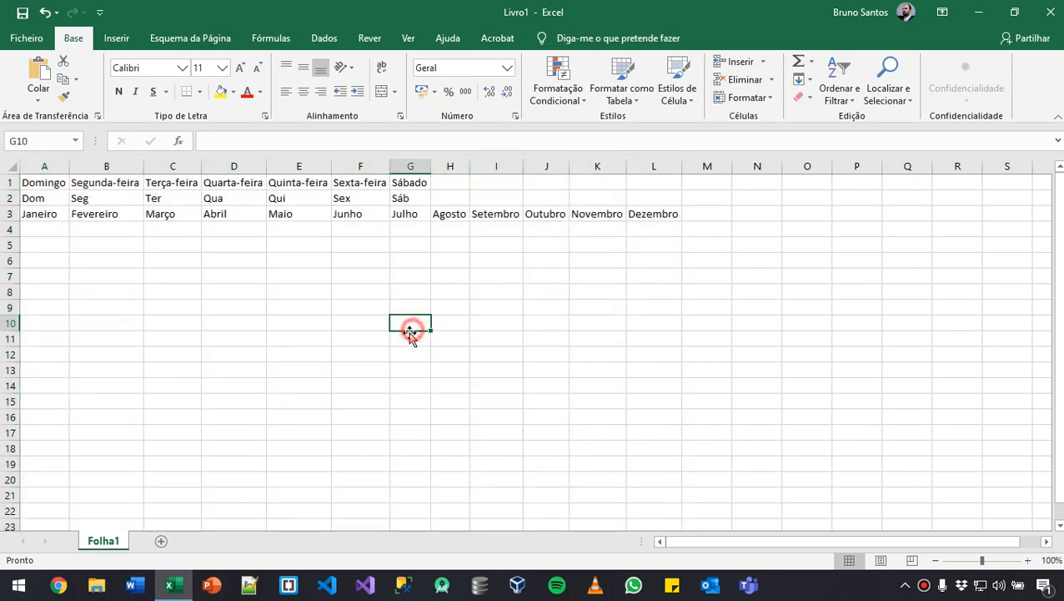
- Enter the abbreviation Jan in A4 and autofill the abbreviated months across to L4
{"action": "left_click", "coordinate": [42, 232]}
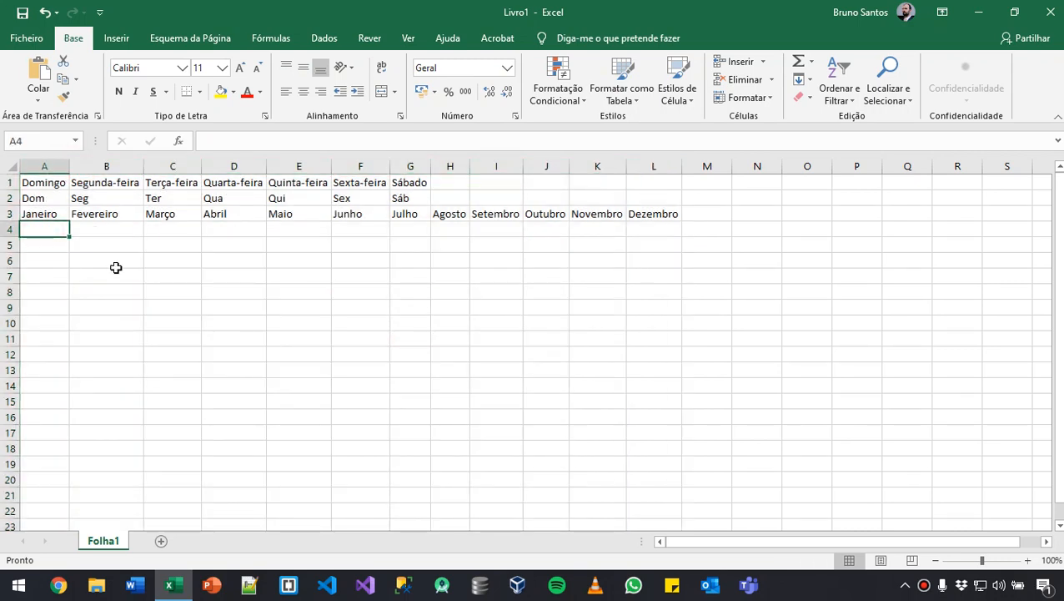
{"action": "type", "text": "Jan"}
{"action": "key", "text": "Delete"}
{"action": "key", "text": "Return"}
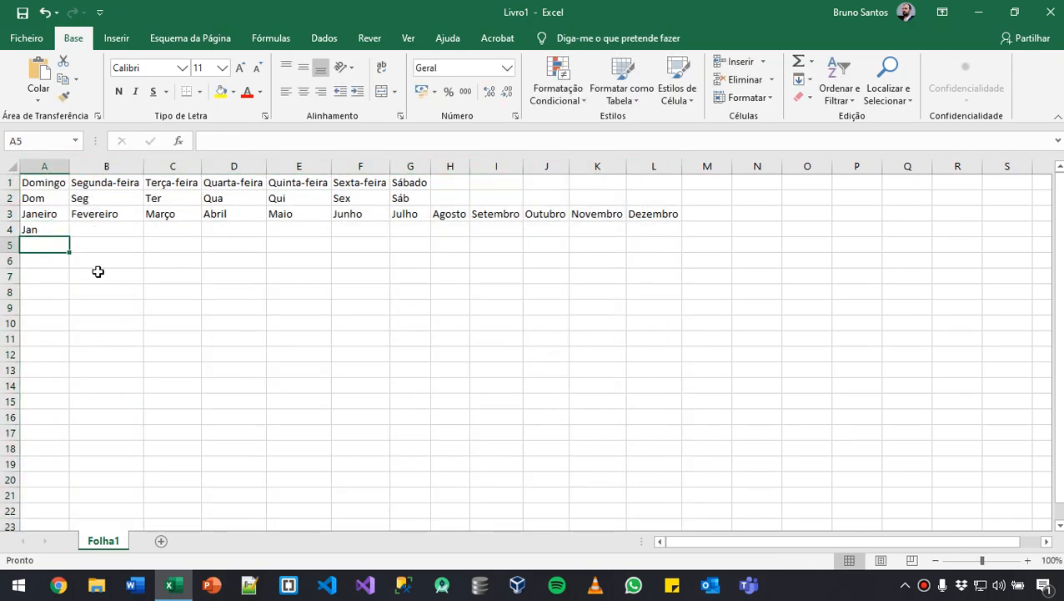
{"action": "left_click", "coordinate": [58, 232]}
{"action": "left_click_drag", "start_coordinate": [67, 237], "coordinate": [684, 236]}
{"action": "left_click", "coordinate": [703, 357]}
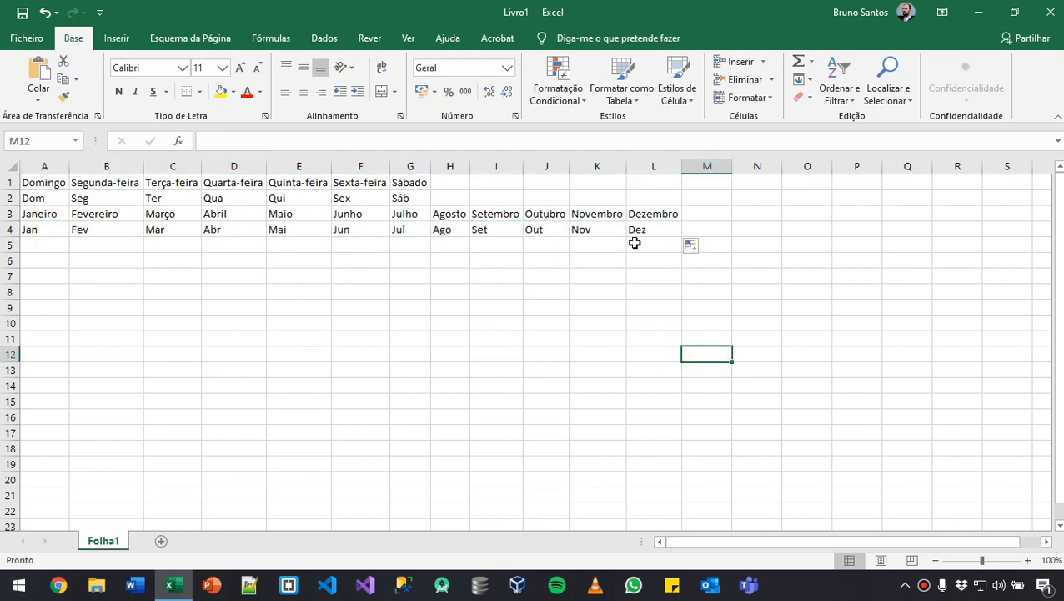
- Clear the abbreviated months after Jan in row 4, from B4 to L4
{"action": "left_click_drag", "start_coordinate": [108, 242], "coordinate": [670, 229]}
{"action": "key", "text": "BackSpace"}
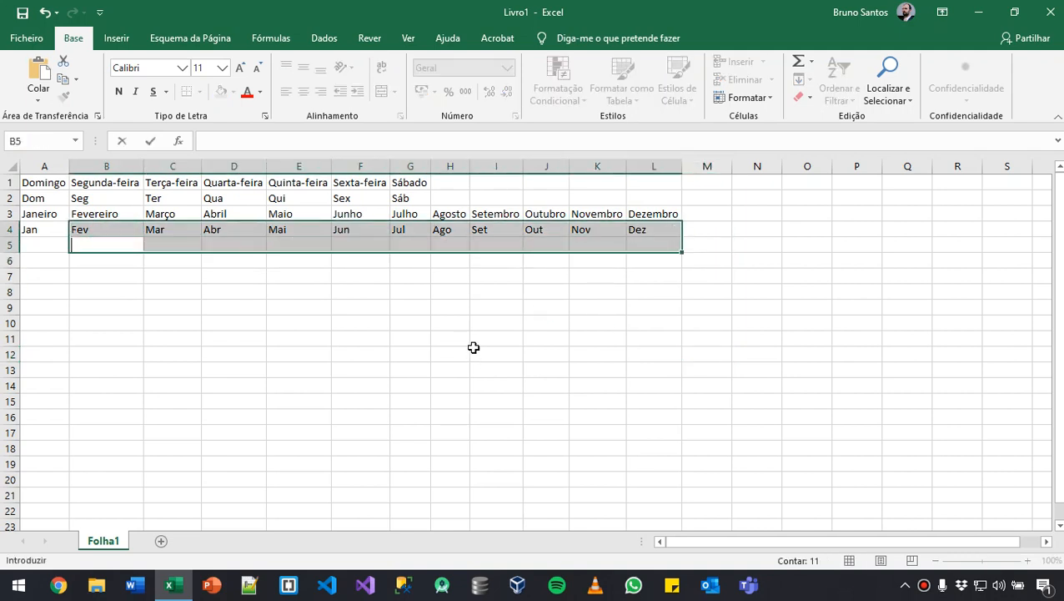
{"action": "key", "text": "Escape"}
{"action": "key", "text": "Delete"}
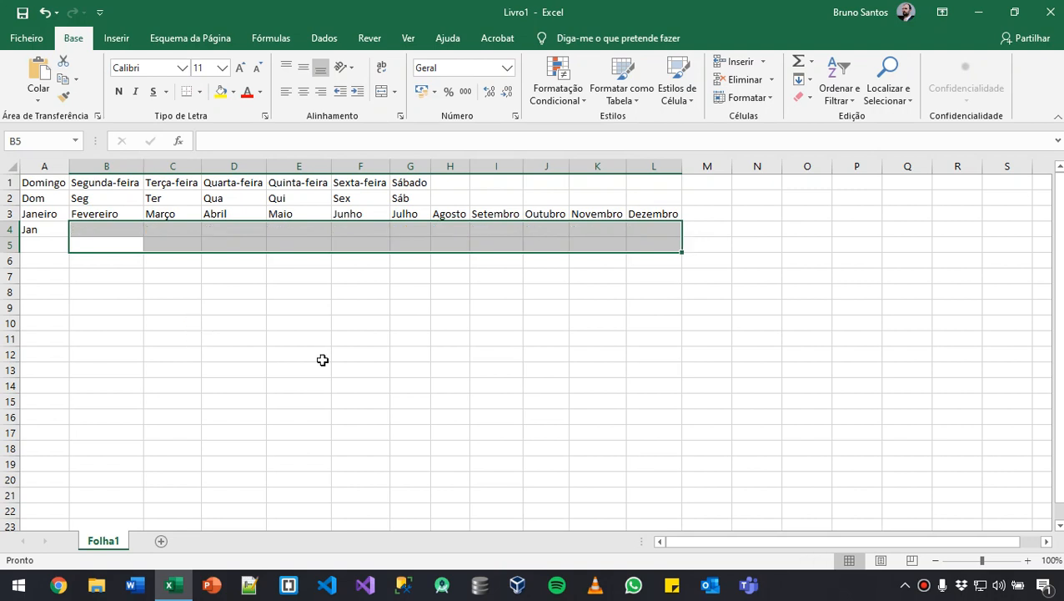
{"action": "left_click", "coordinate": [339, 365]}
- Autofill the abbreviated months from Jan in A4 past December, across to P4
{"action": "left_click", "coordinate": [43, 232]}
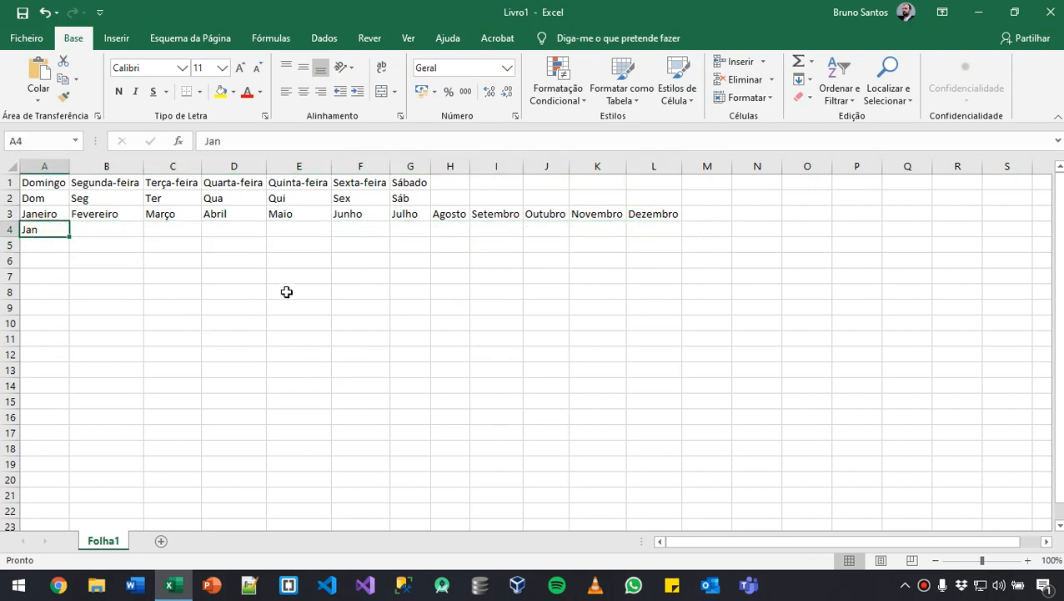
{"action": "left_click_drag", "start_coordinate": [69, 237], "coordinate": [881, 228]}
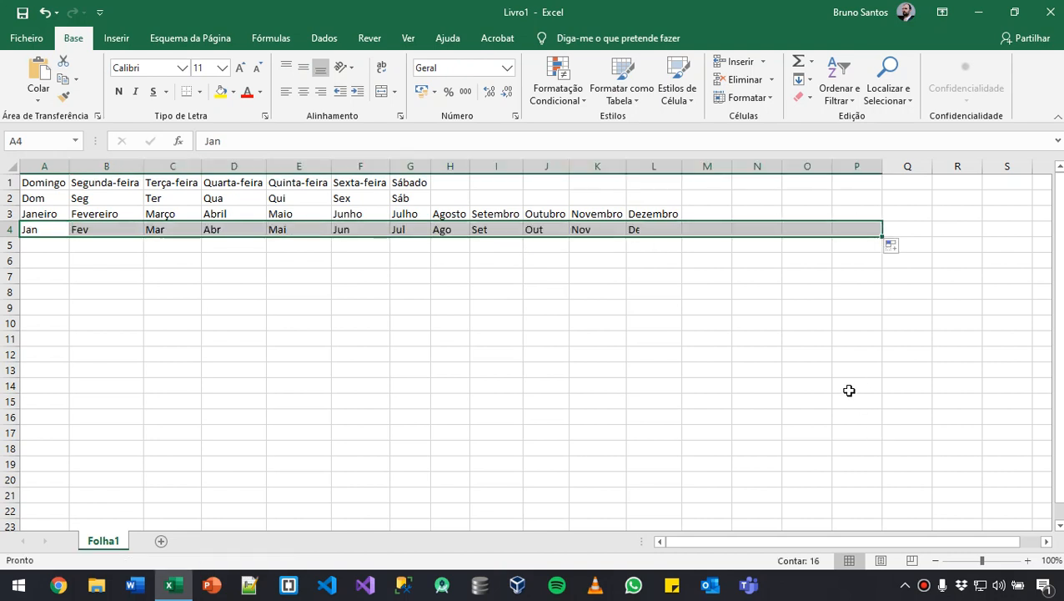
{"action": "left_click", "coordinate": [814, 356]}
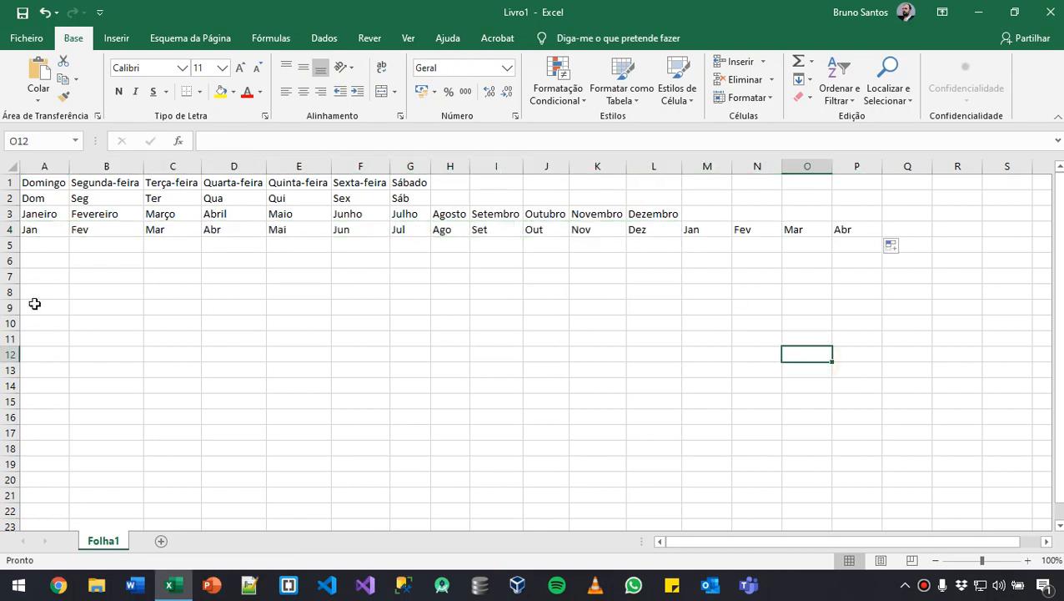
- Clear the repeated months after Dez in row 4, from M4 to P4
{"action": "left_click_drag", "start_coordinate": [704, 199], "coordinate": [905, 257]}
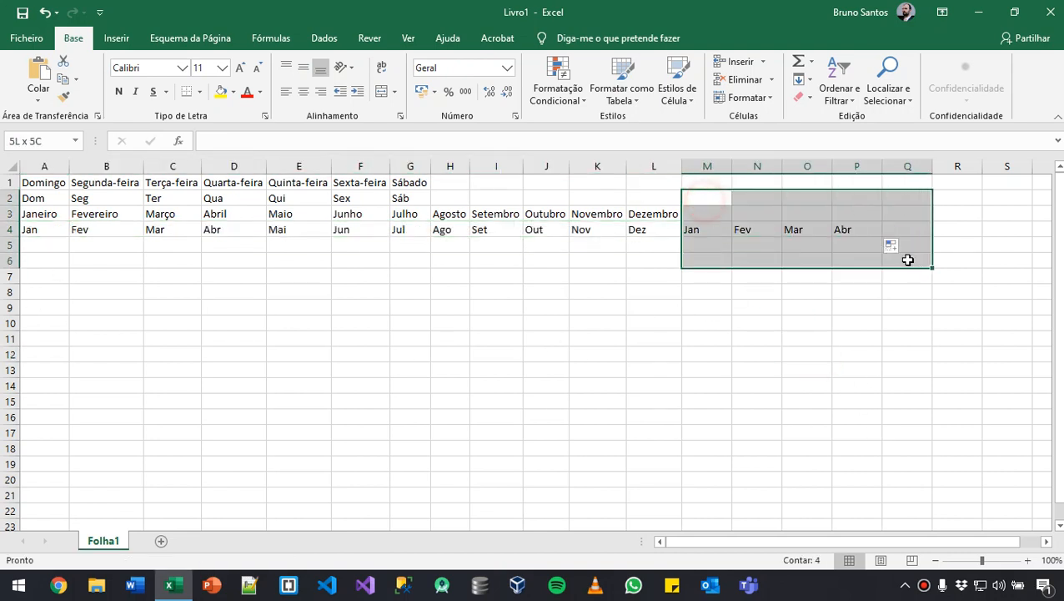
{"action": "left_click", "coordinate": [797, 324]}
{"action": "left_click_drag", "start_coordinate": [703, 208], "coordinate": [833, 247]}
{"action": "key", "text": "Delete"}
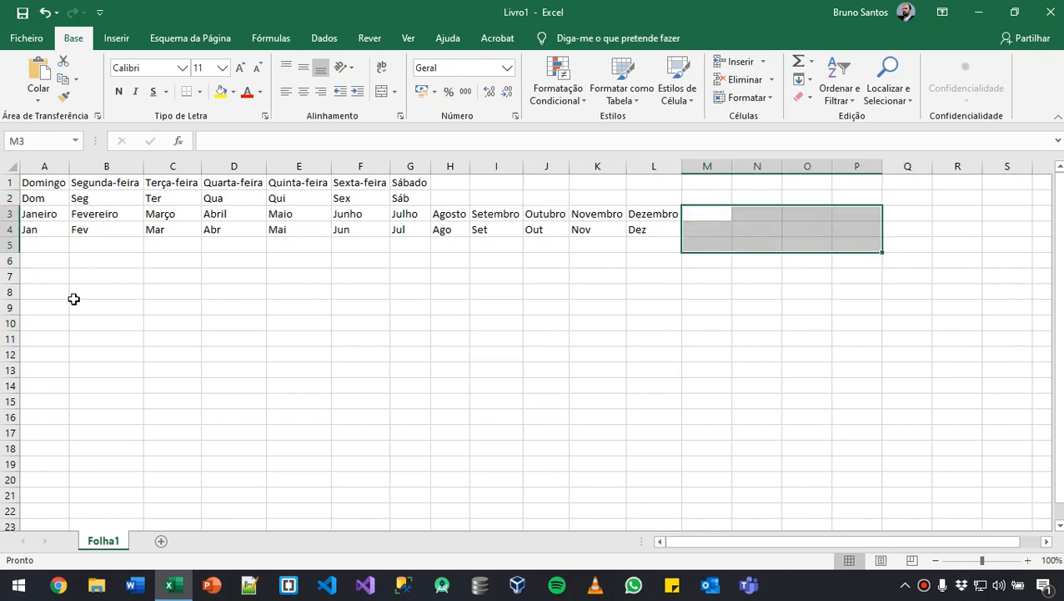
- Try an abbreviated month series starting with Mai in A7 across to K7, and clear that test row
{"action": "left_click", "coordinate": [34, 276]}
{"action": "type", "text": "Ma"}
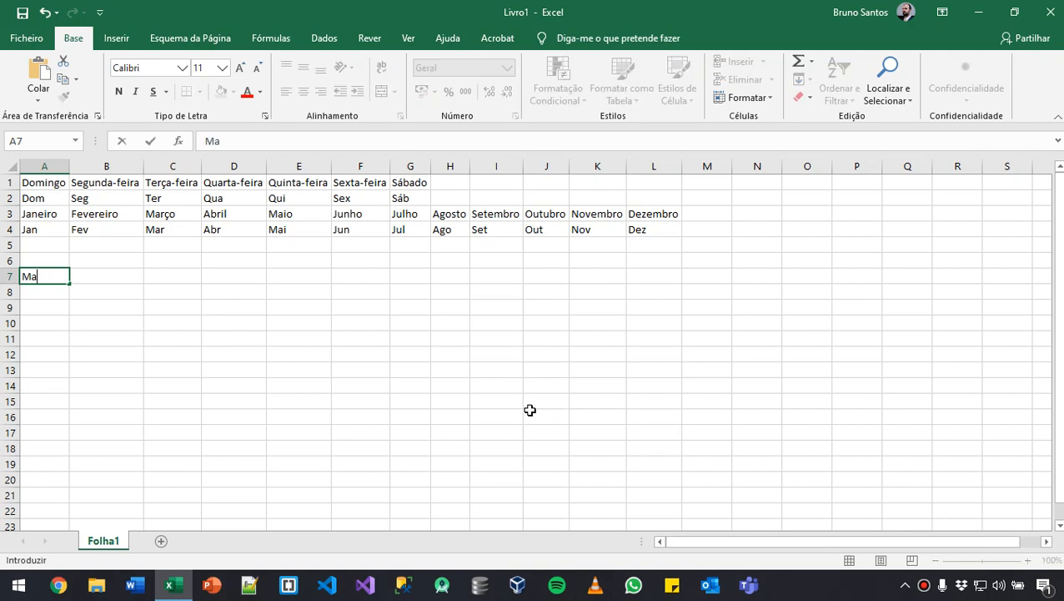
{"action": "type", "text": "i"}
{"action": "left_click", "coordinate": [313, 398]}
{"action": "left_click", "coordinate": [62, 276]}
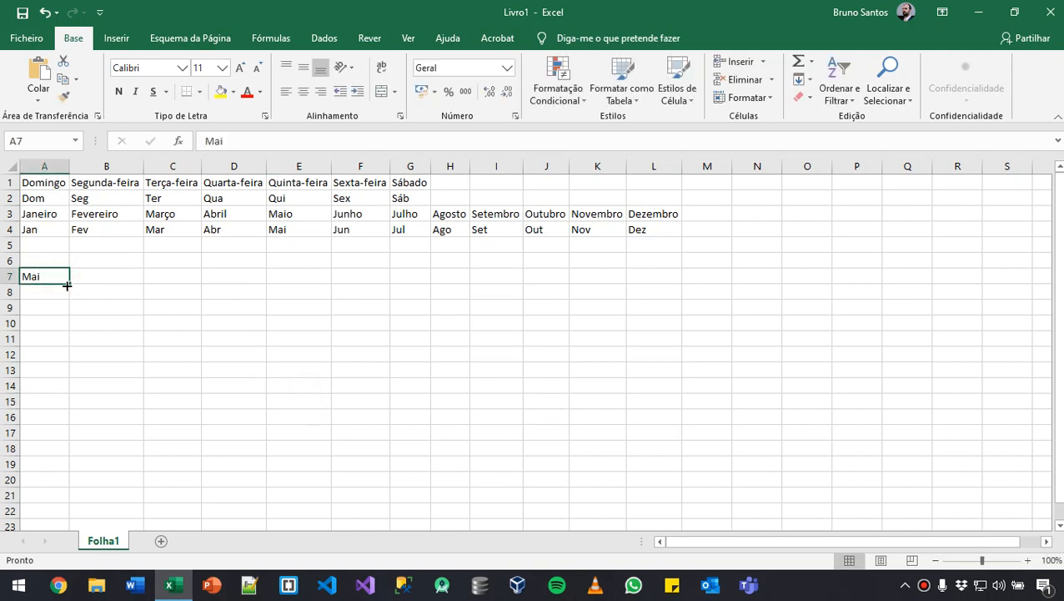
{"action": "left_click_drag", "start_coordinate": [70, 283], "coordinate": [623, 288]}
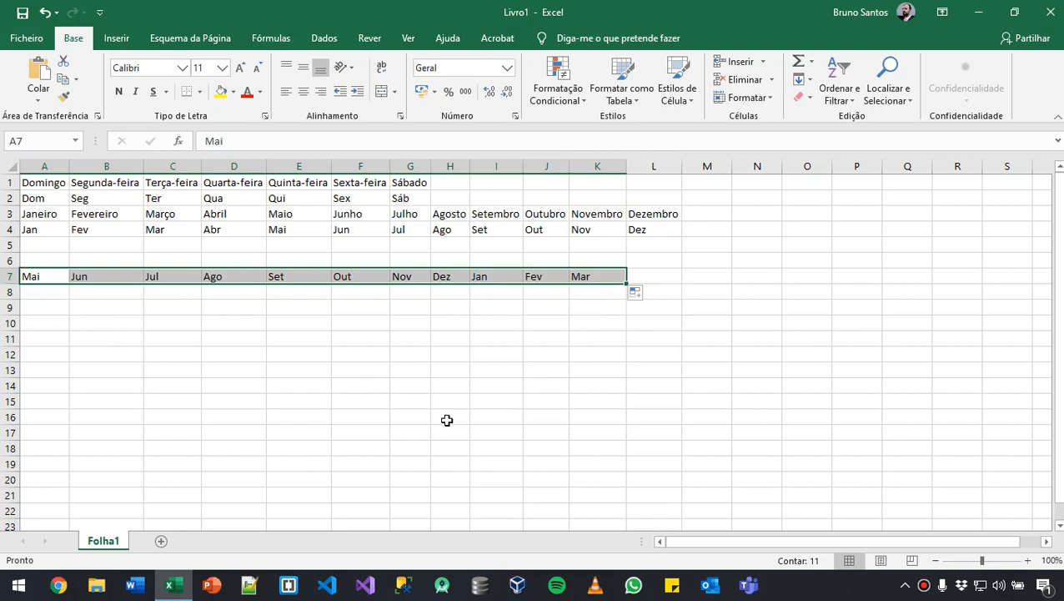
{"action": "key", "text": "Delete"}
{"action": "left_click", "coordinate": [387, 402]}
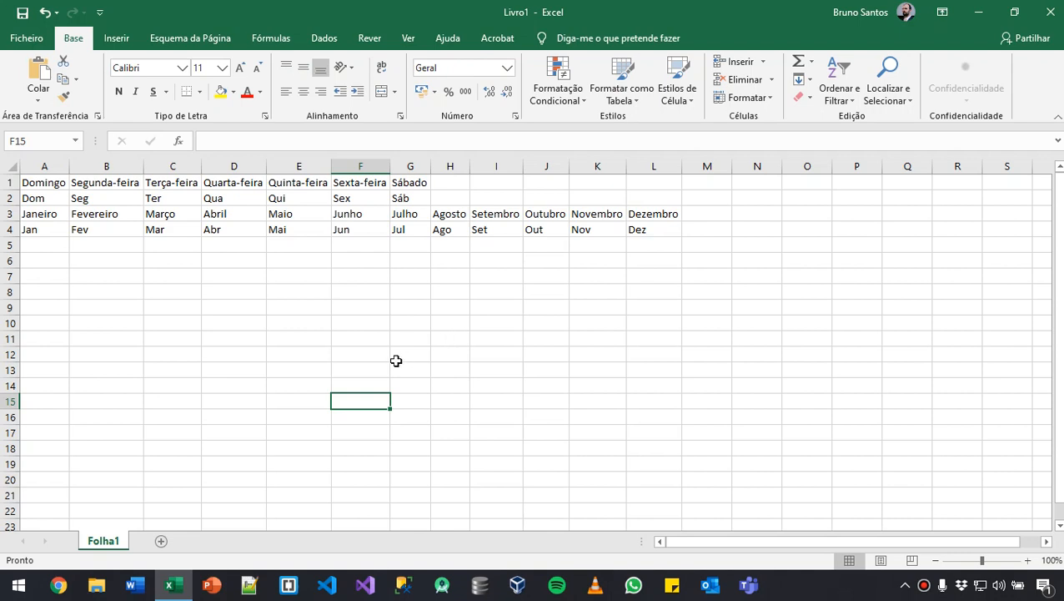
- Enter 1 in B7 and fill it down to B16
{"action": "left_click", "coordinate": [125, 271]}
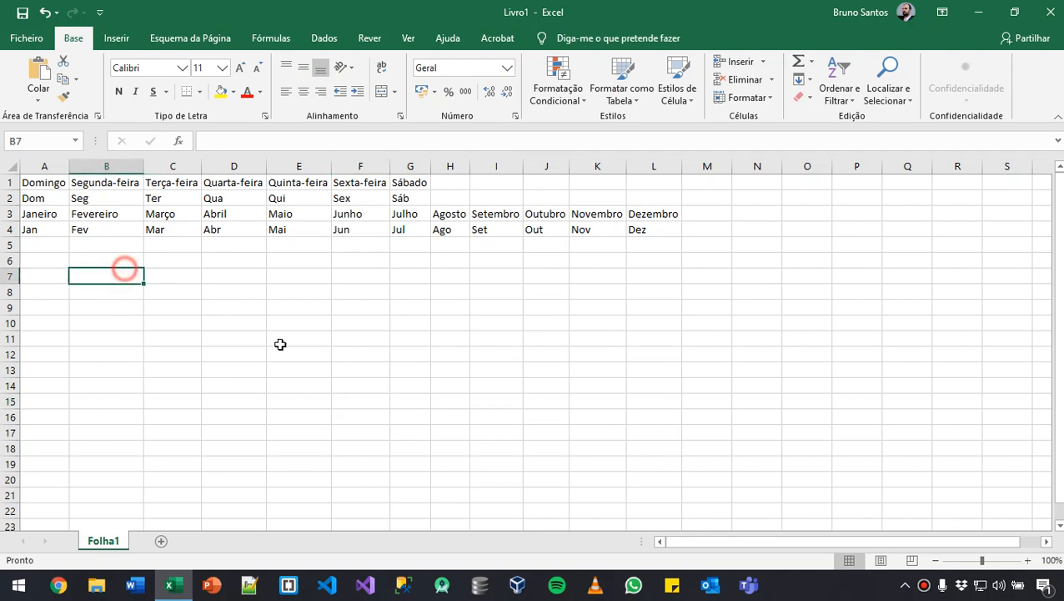
{"action": "type", "text": "1"}
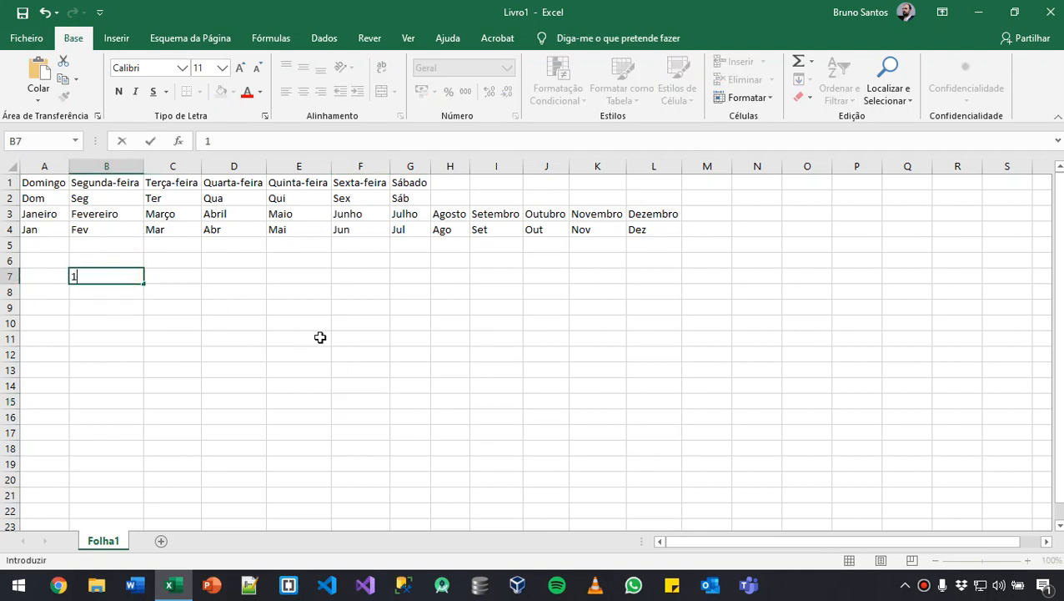
{"action": "key", "text": "Return"}
{"action": "left_click", "coordinate": [110, 276]}
{"action": "left_click_drag", "start_coordinate": [149, 286], "coordinate": [144, 428]}
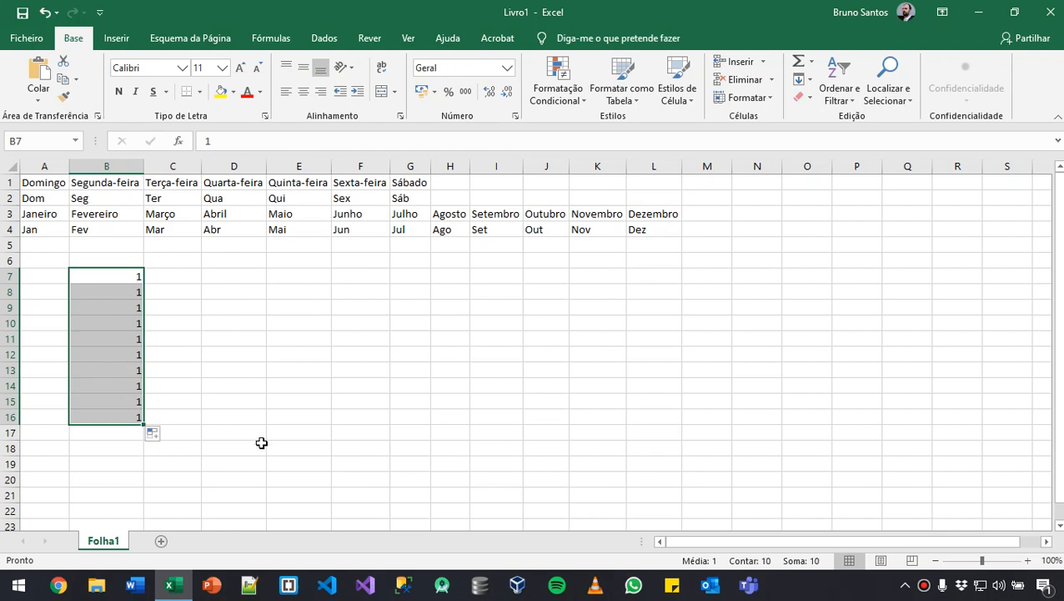
{"action": "left_click", "coordinate": [274, 412]}
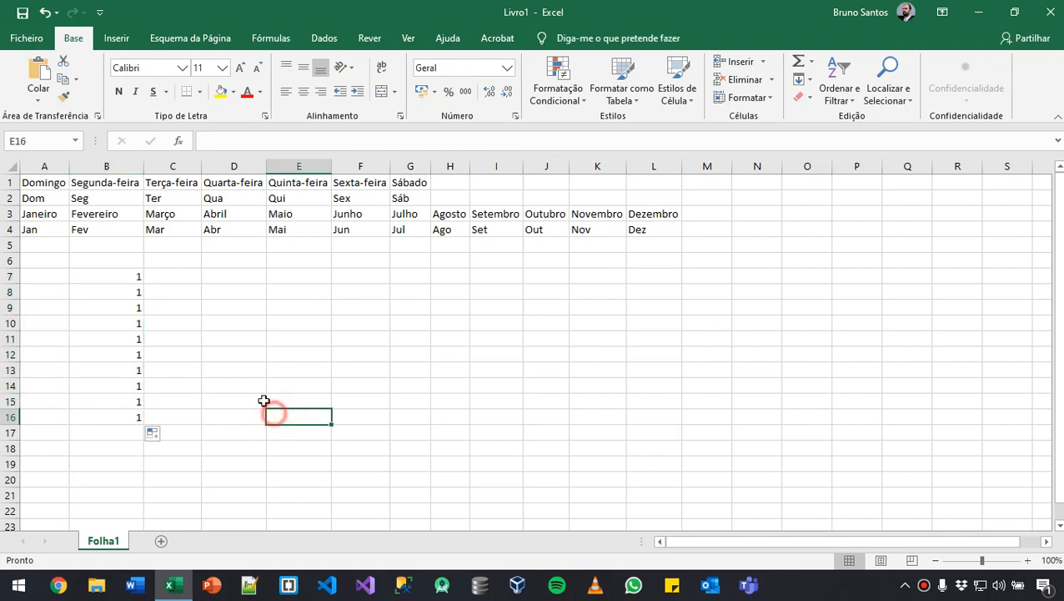
- Enter 1 in D7 and autofill it down to D16 as a consecutive series from 1 to 10
{"action": "left_click", "coordinate": [235, 278]}
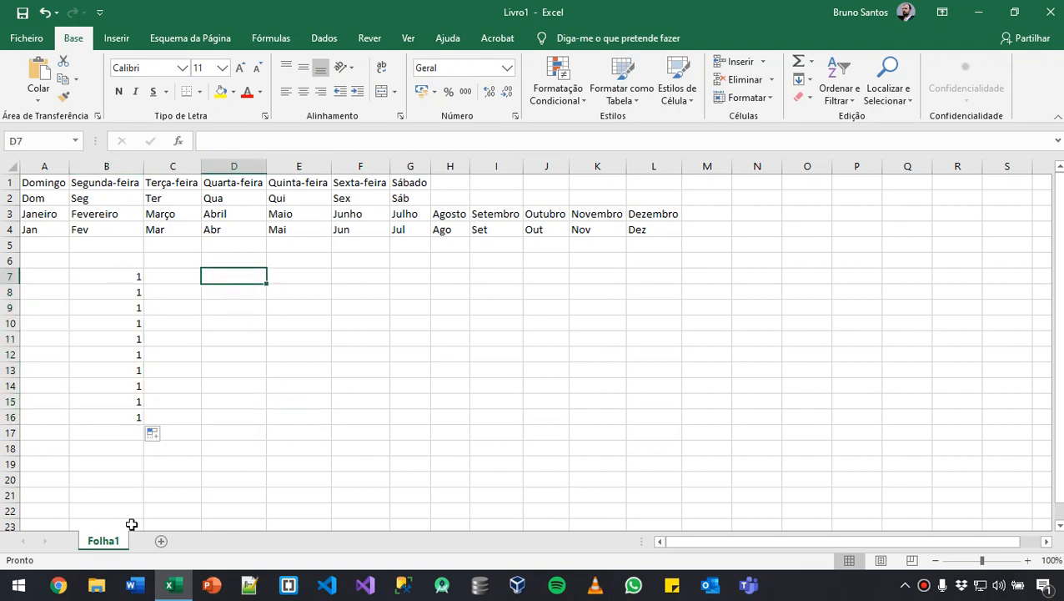
{"action": "type", "text": "1"}
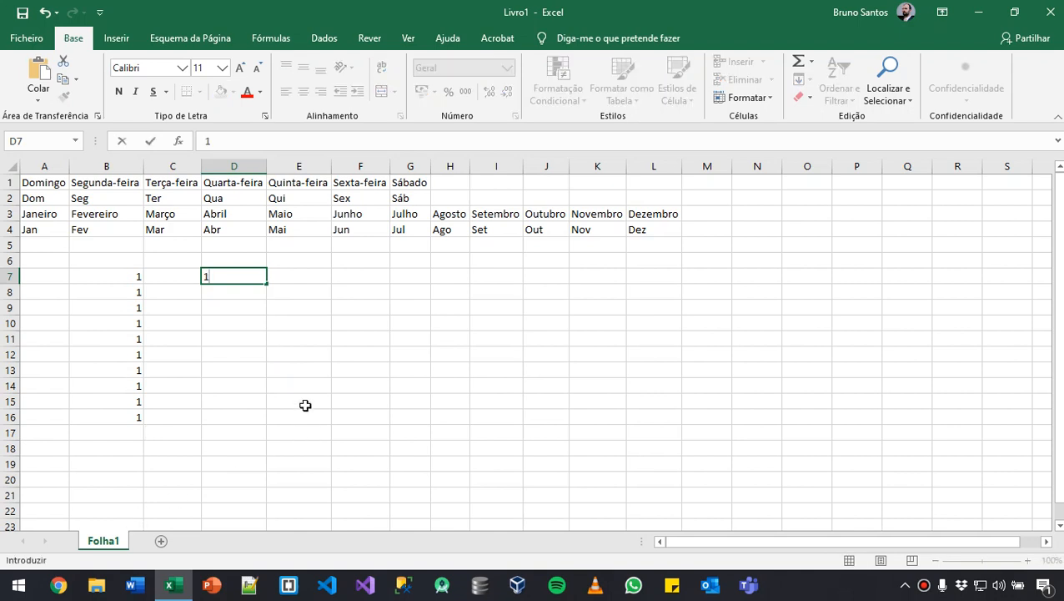
{"action": "left_click", "coordinate": [315, 342]}
{"action": "left_click", "coordinate": [243, 272]}
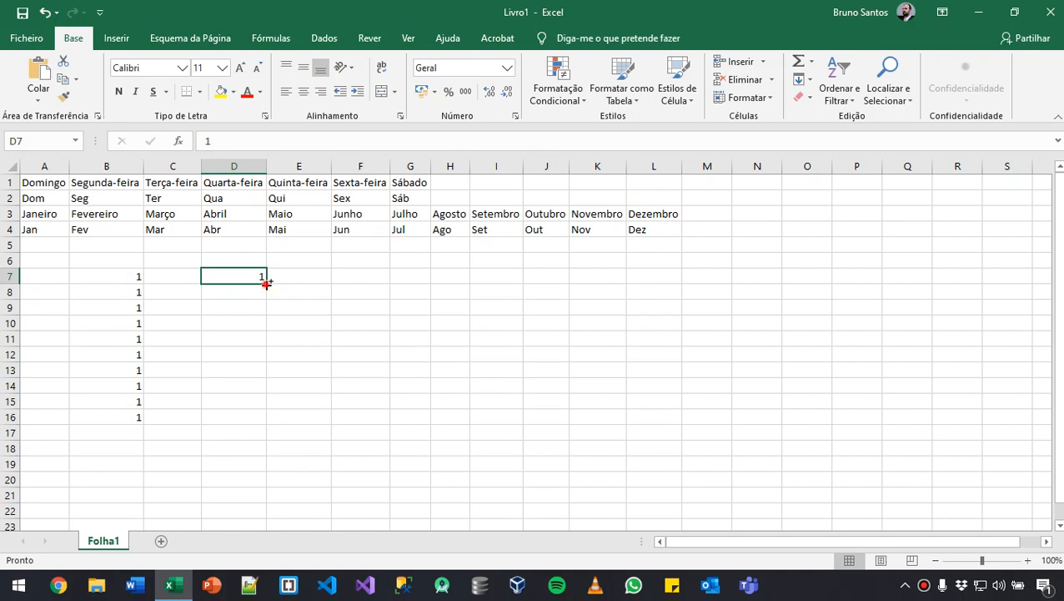
{"action": "left_click_drag", "start_coordinate": [266, 284], "coordinate": [267, 426]}
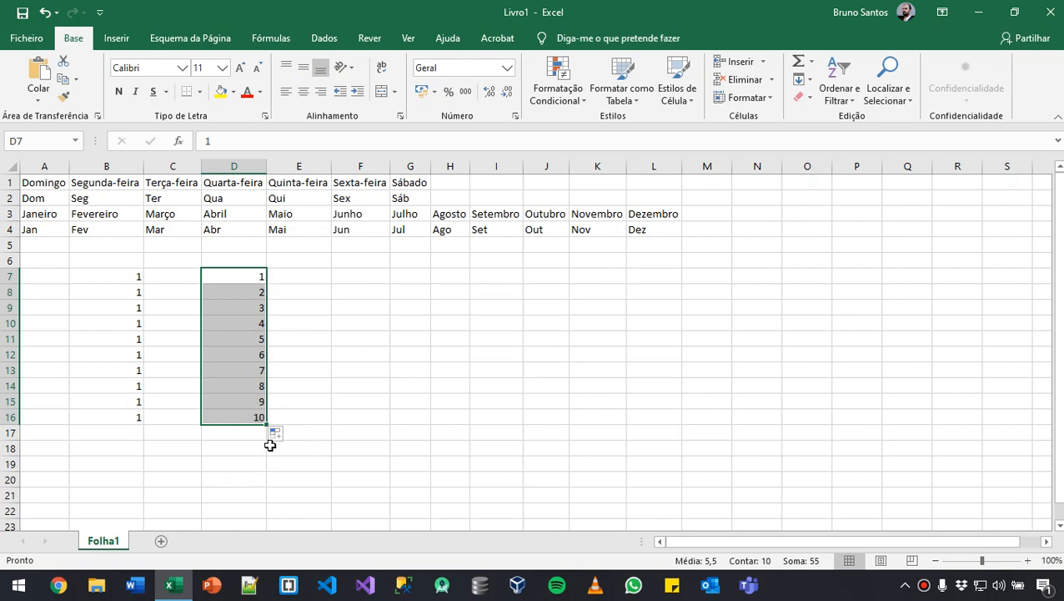
{"action": "left_click", "coordinate": [347, 419]}
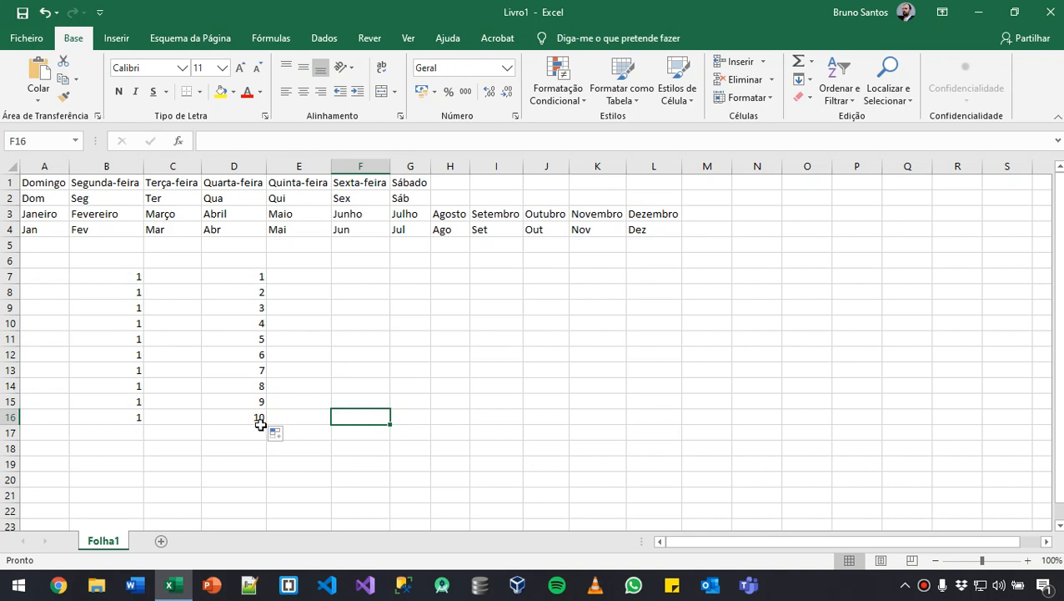
- Enter 2 in F7 and 4 in F8 as the starting values of a series
{"action": "left_click", "coordinate": [367, 279]}
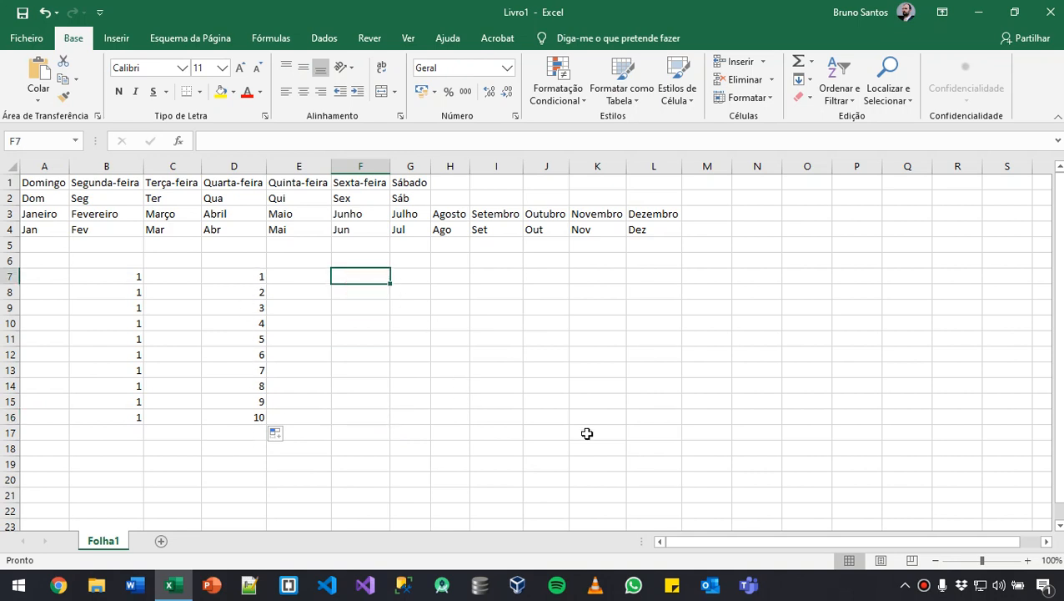
{"action": "type", "text": "2"}
{"action": "key", "text": "Return"}
{"action": "type", "text": "4"}
{"action": "key", "text": "Return"}
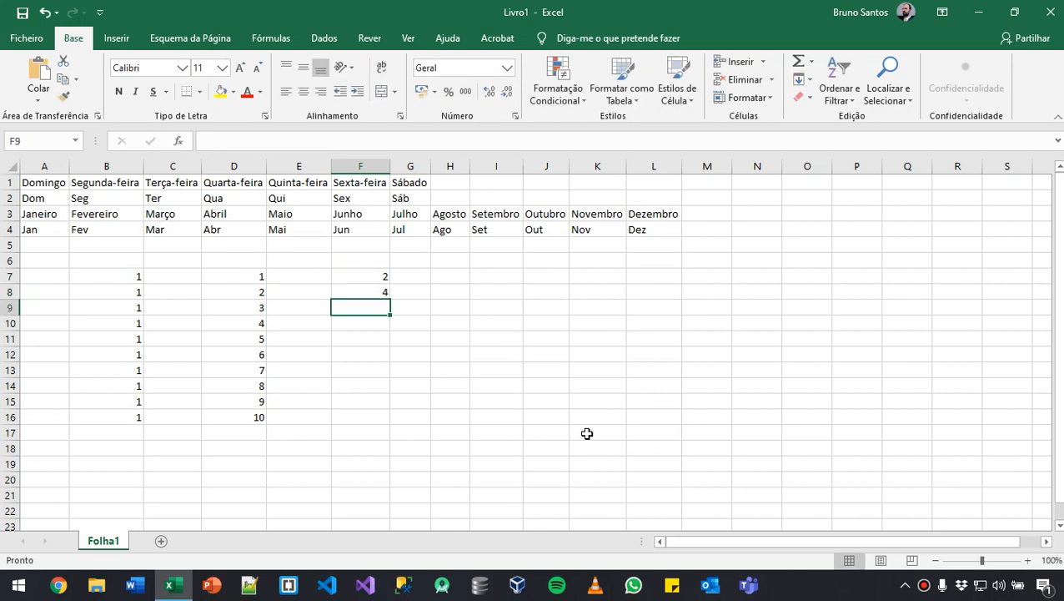
- Try filling only the 4 in F8 down to F16, first as copies and again as a consecutive series, undoing each fill
{"action": "left_click", "coordinate": [351, 293]}
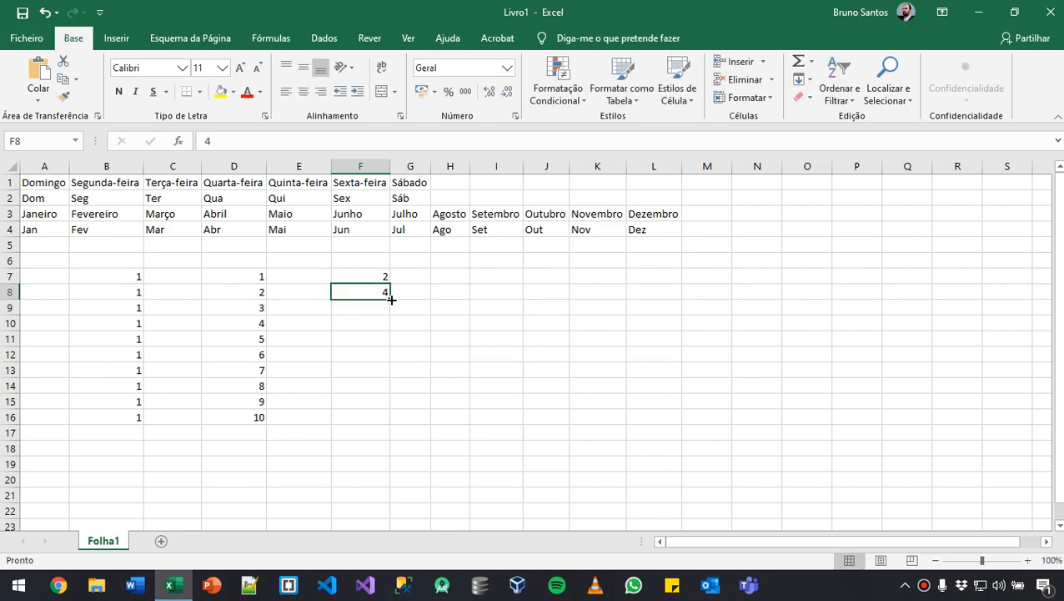
{"action": "left_click_drag", "start_coordinate": [391, 298], "coordinate": [375, 421]}
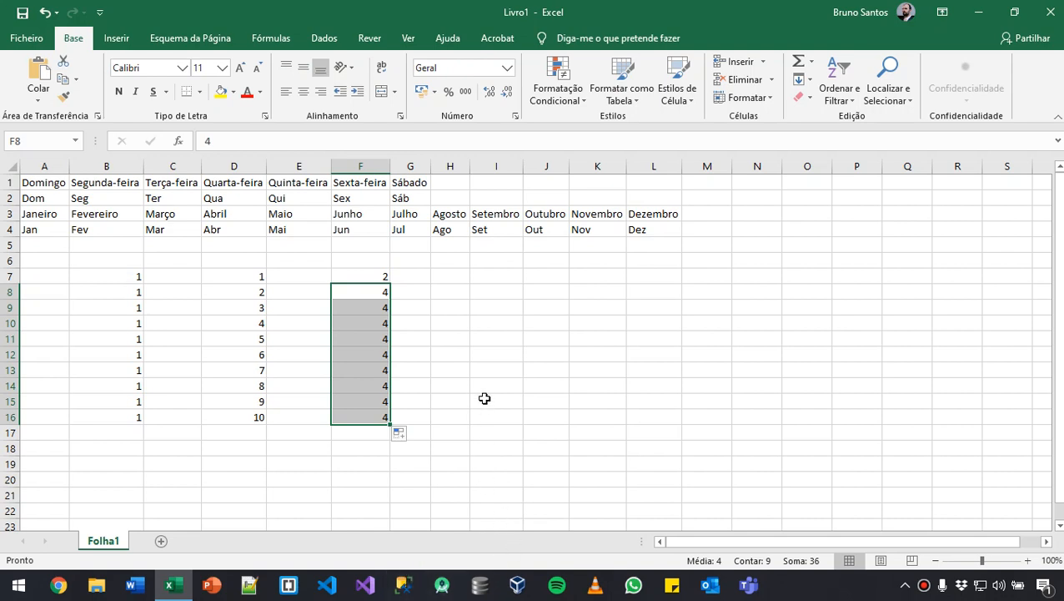
{"action": "key", "text": "ctrl+z"}
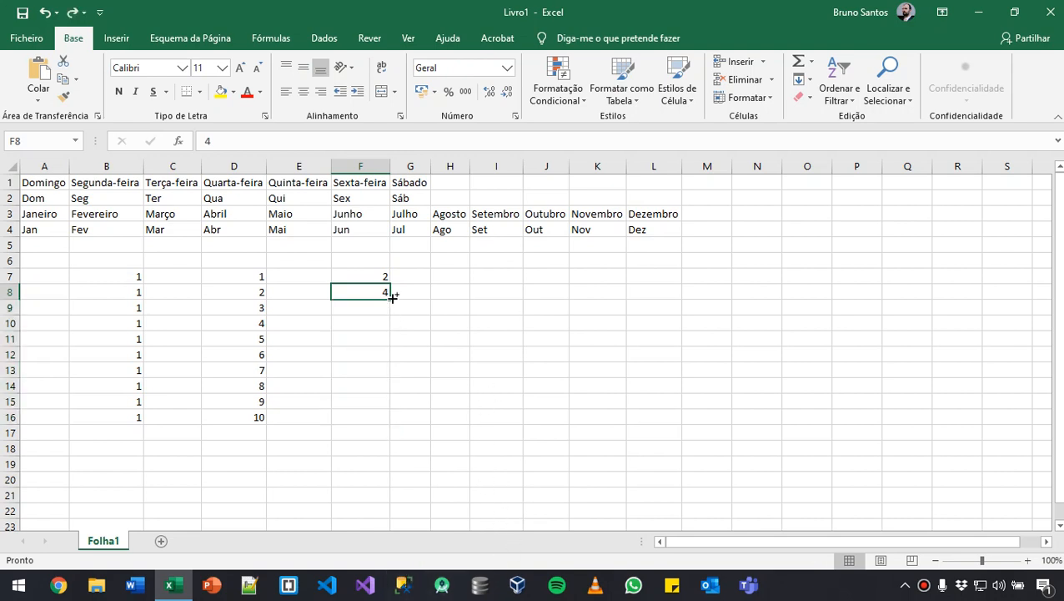
{"action": "left_click_drag", "start_coordinate": [392, 296], "coordinate": [384, 420]}
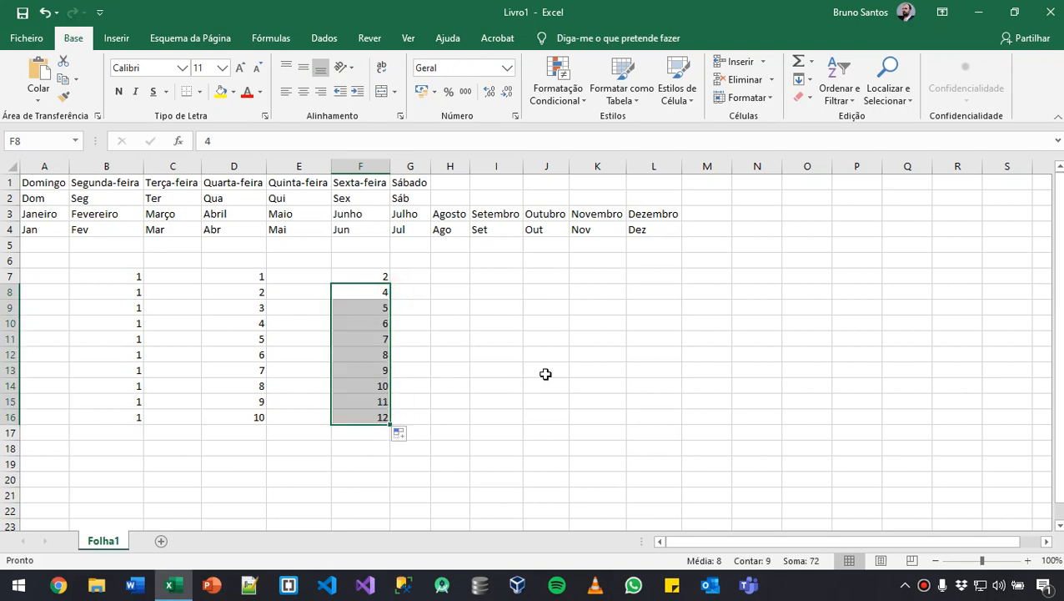
{"action": "key", "text": "ctrl+z"}
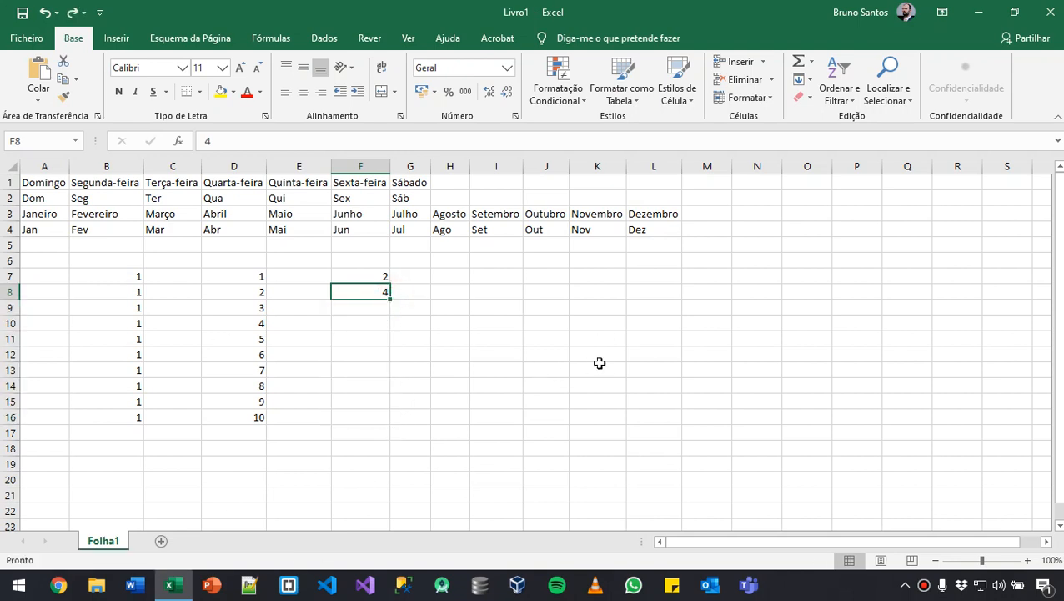
- Autofill the F7:F8 pair down to F16 as a series increasing by 2, and reselect the two starting cells
{"action": "left_click_drag", "start_coordinate": [351, 275], "coordinate": [383, 422]}
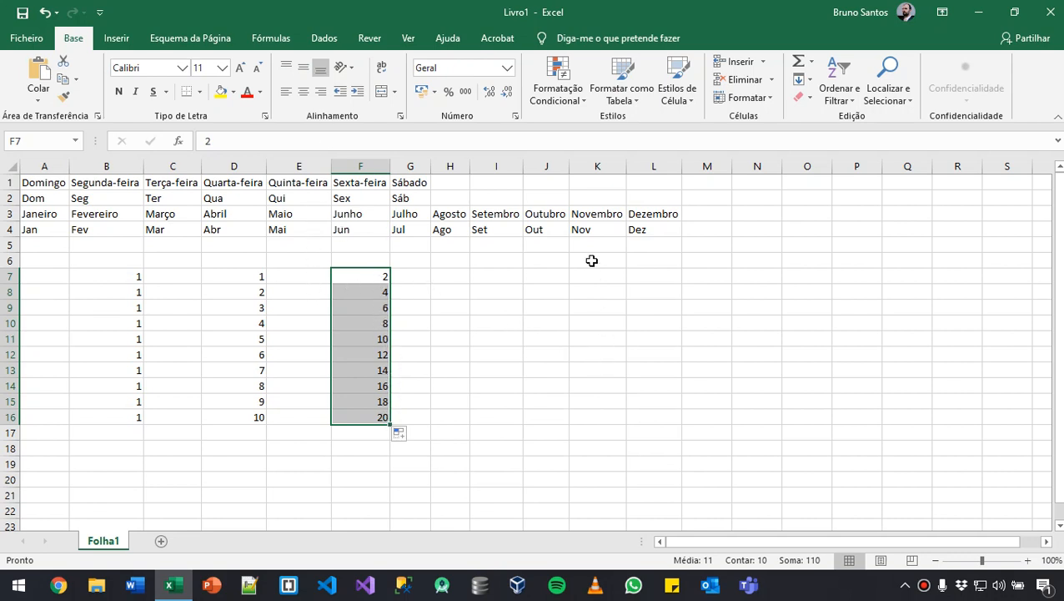
{"action": "left_click", "coordinate": [555, 324]}
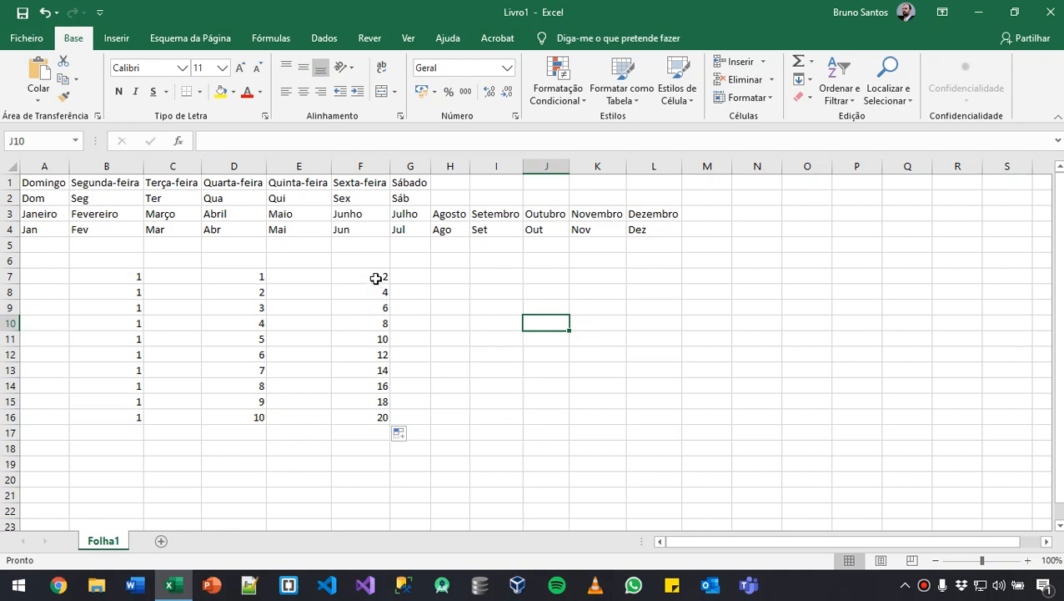
{"action": "left_click_drag", "start_coordinate": [366, 277], "coordinate": [371, 293]}
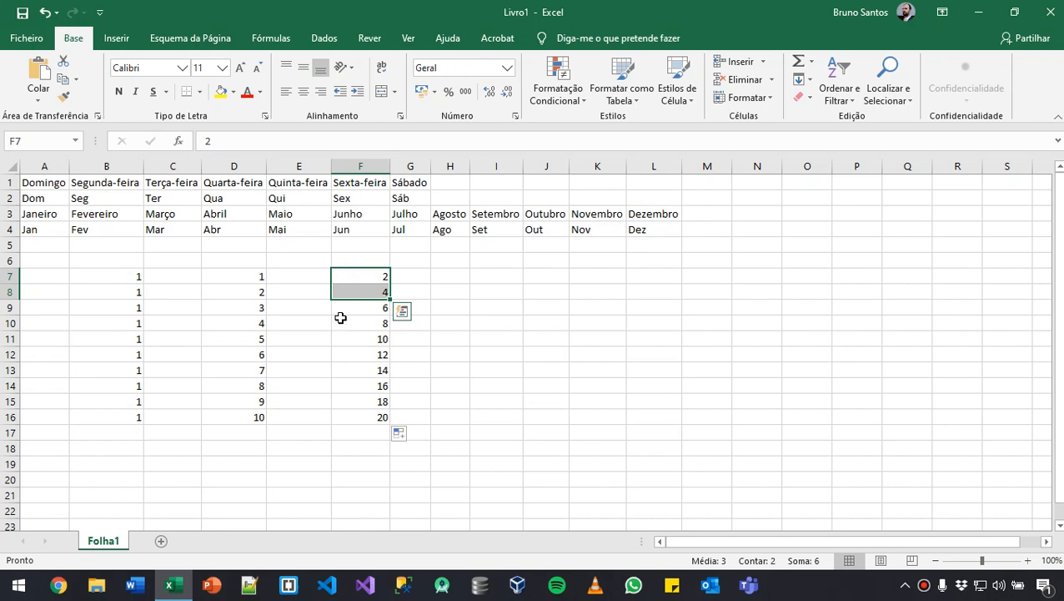
- Enter a list of five different first names in I7 to I11, one per cell
{"action": "left_click", "coordinate": [497, 275]}
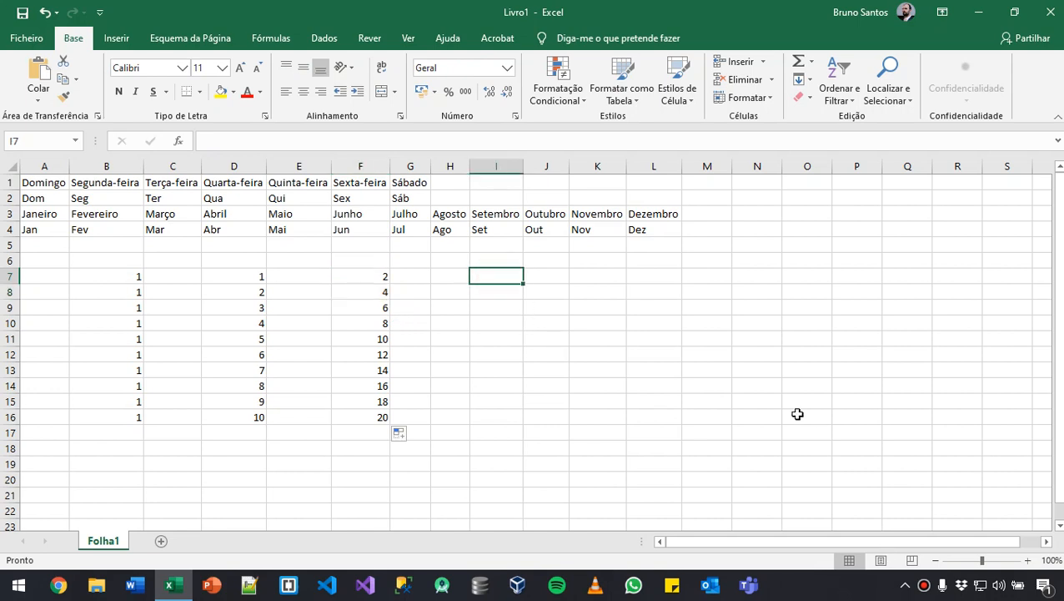
{"action": "type", "text": "Ana"}
{"action": "key", "text": "Return"}
{"action": "type", "text": "M"}
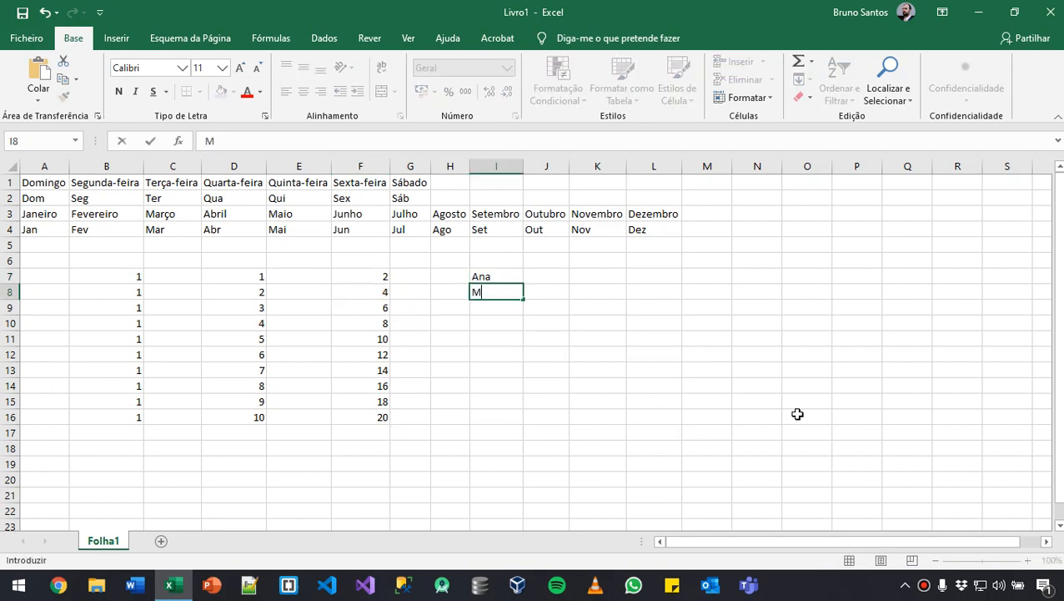
{"action": "type", "text": "aria"}
{"action": "key", "text": "Return"}
{"action": "type", "text": "S"}
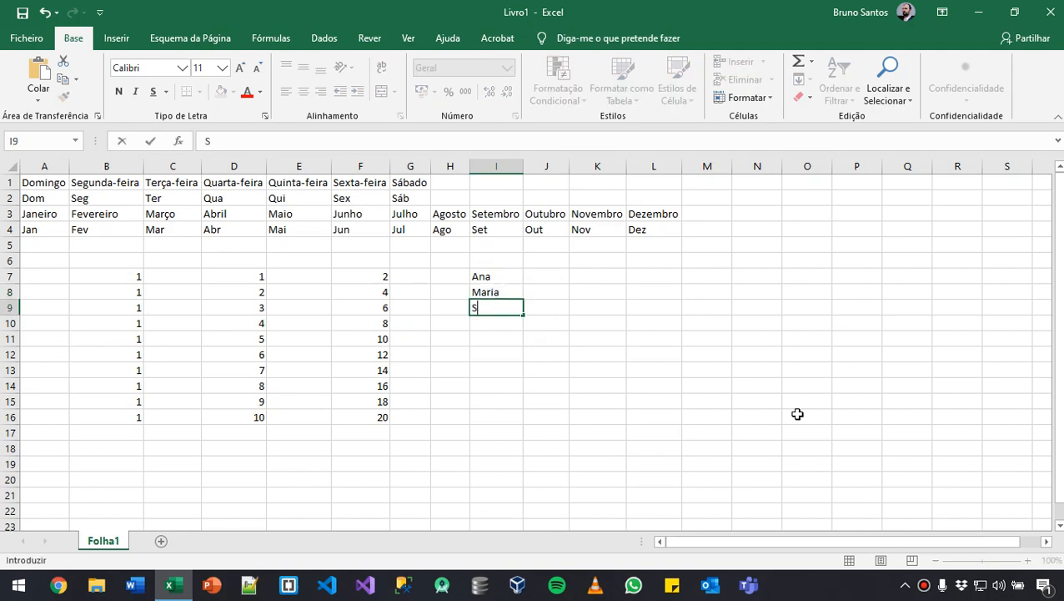
{"action": "type", "text": "ofia"}
{"action": "key", "text": "Return"}
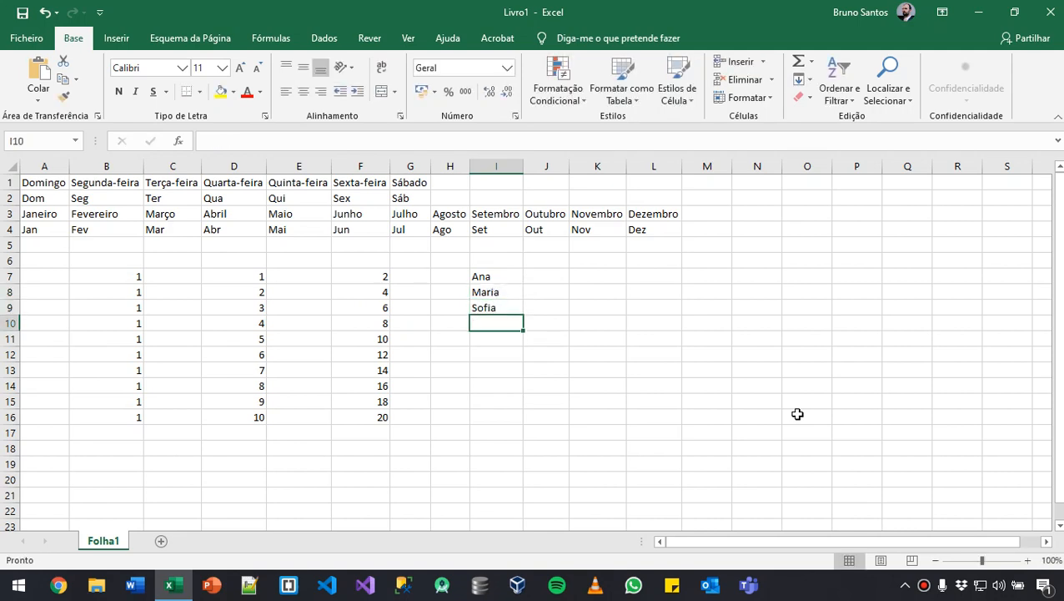
{"action": "type", "text": "Carlos"}
{"action": "key", "text": "Return"}
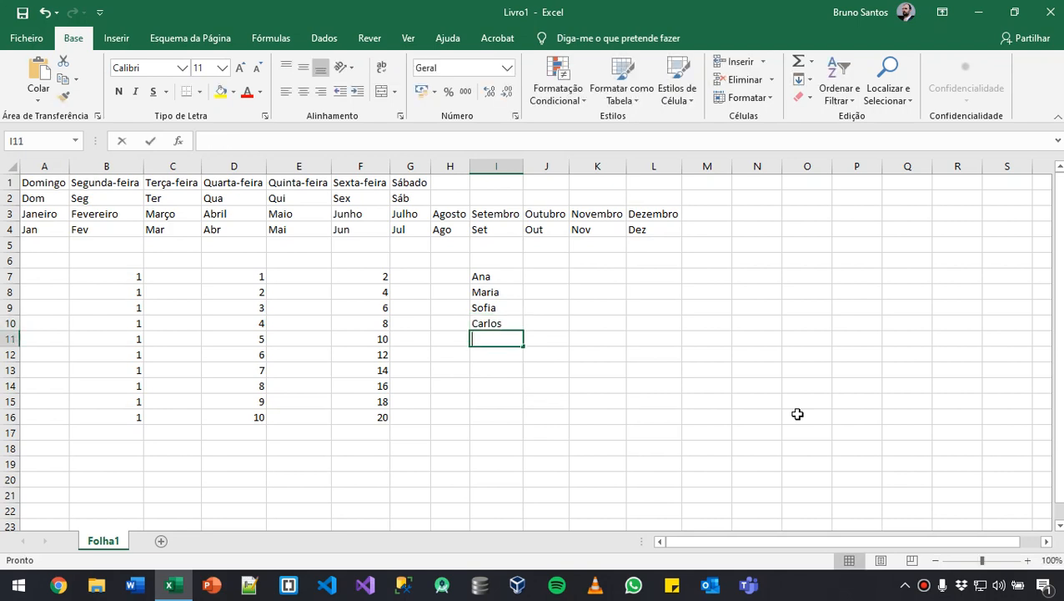
{"action": "type", "text": "Miguel"}
{"action": "key", "text": "Return"}
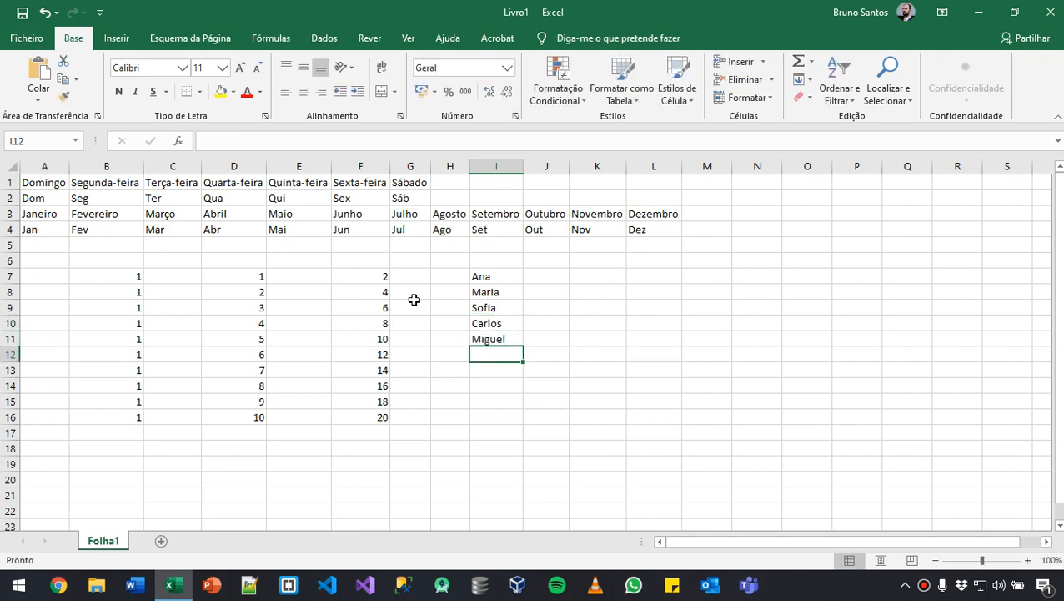
- Autofill the list of five first names in column I down to I22
{"action": "left_click", "coordinate": [489, 275]}
{"action": "left_click_drag", "start_coordinate": [489, 276], "coordinate": [518, 517]}
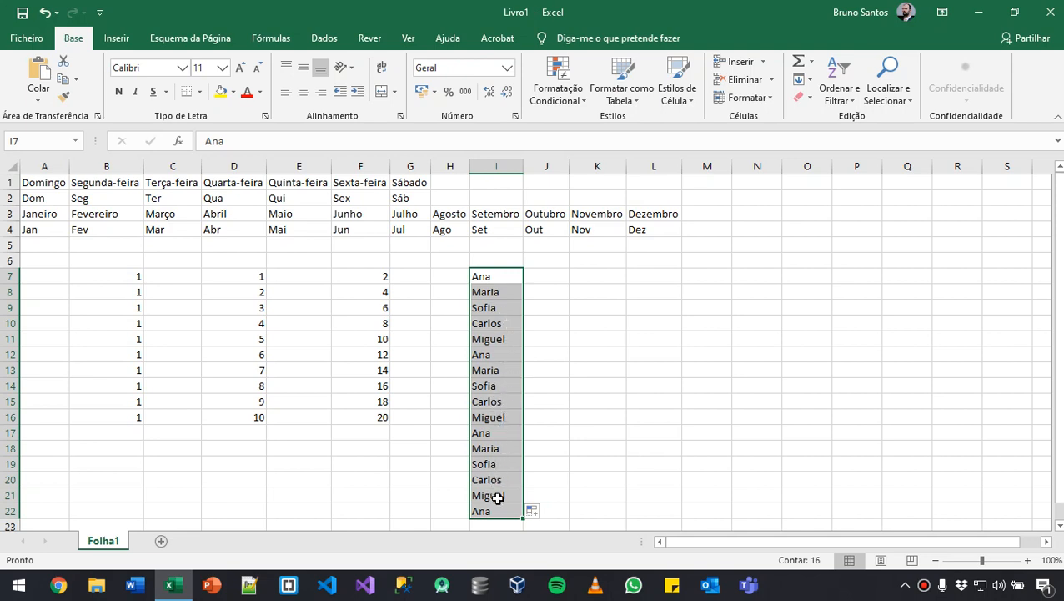
{"action": "left_click", "coordinate": [570, 428]}
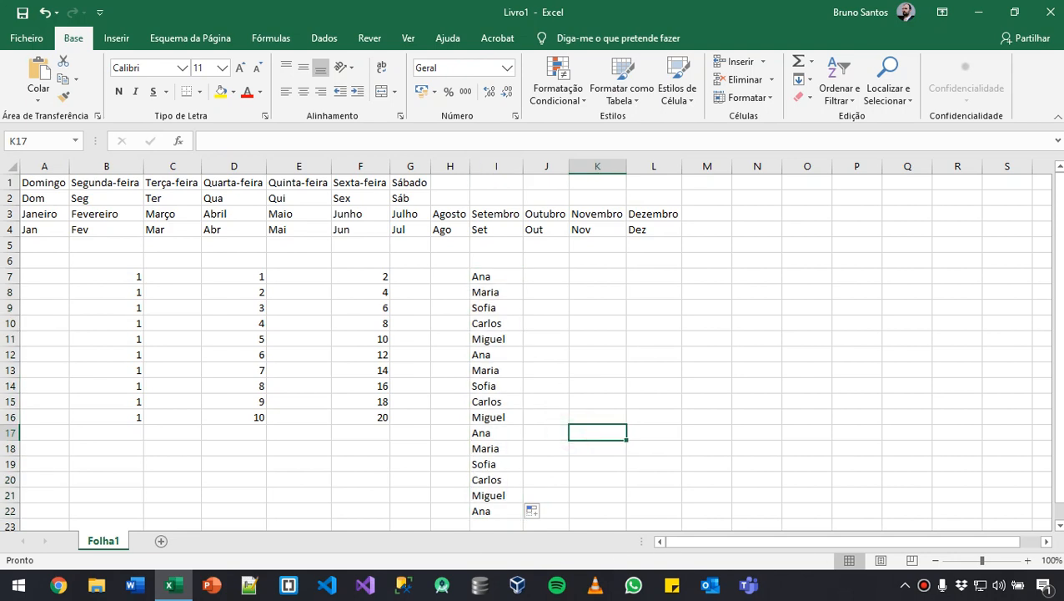
- Clear the extra repeated names from I17 to I22
{"action": "left_click_drag", "start_coordinate": [511, 515], "coordinate": [506, 276]}
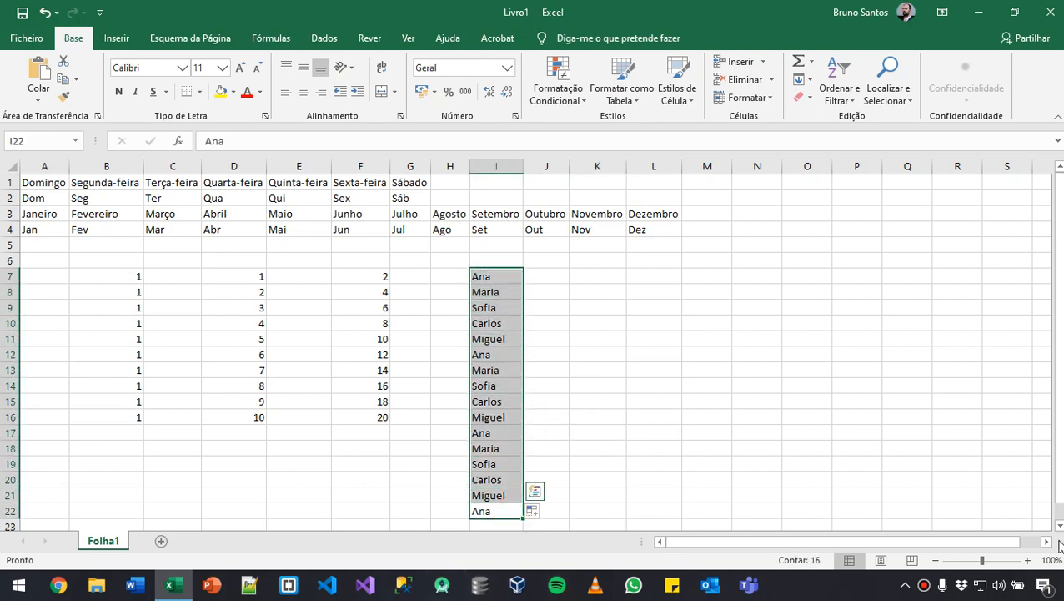
{"action": "left_click", "coordinate": [462, 449]}
{"action": "left_click_drag", "start_coordinate": [487, 432], "coordinate": [485, 511]}
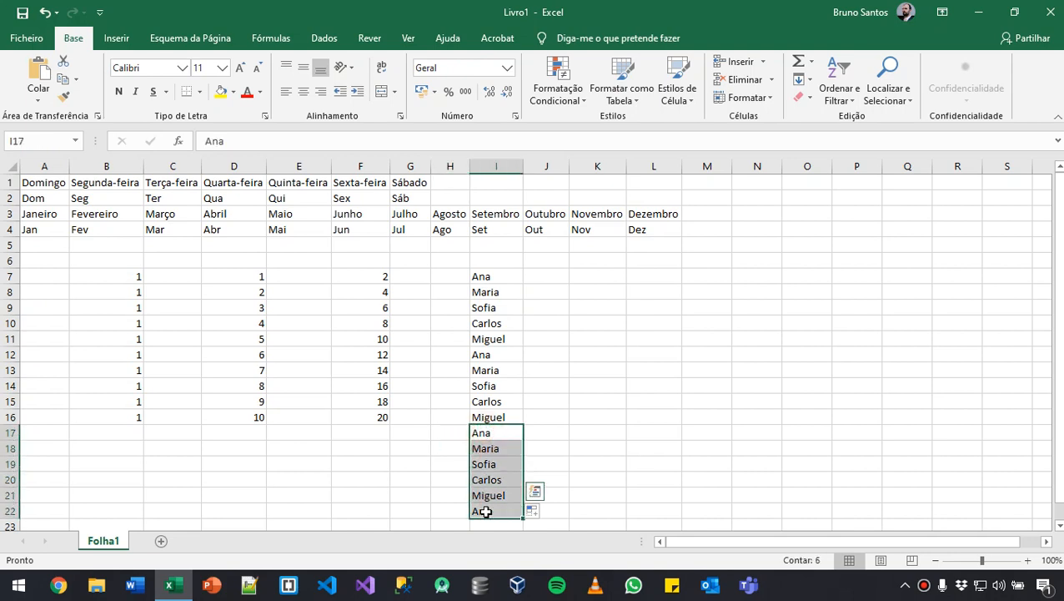
{"action": "key", "text": "Delete"}
{"action": "left_click_drag", "start_coordinate": [792, 400], "coordinate": [760, 402]}
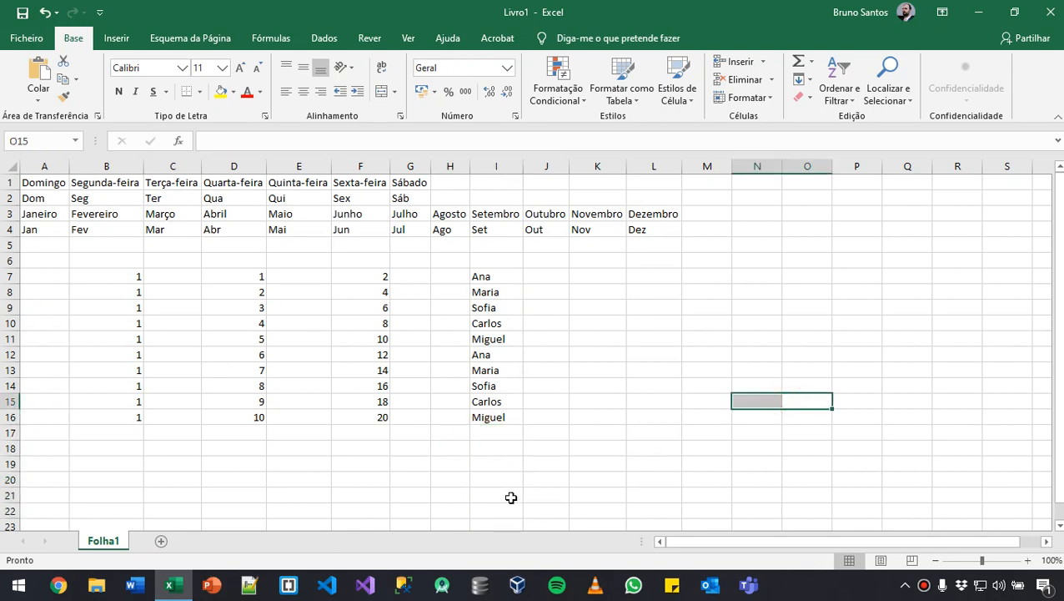
- Enter the formula =D7+F7 in G7 and fill it down to G16
{"action": "left_click", "coordinate": [415, 277]}
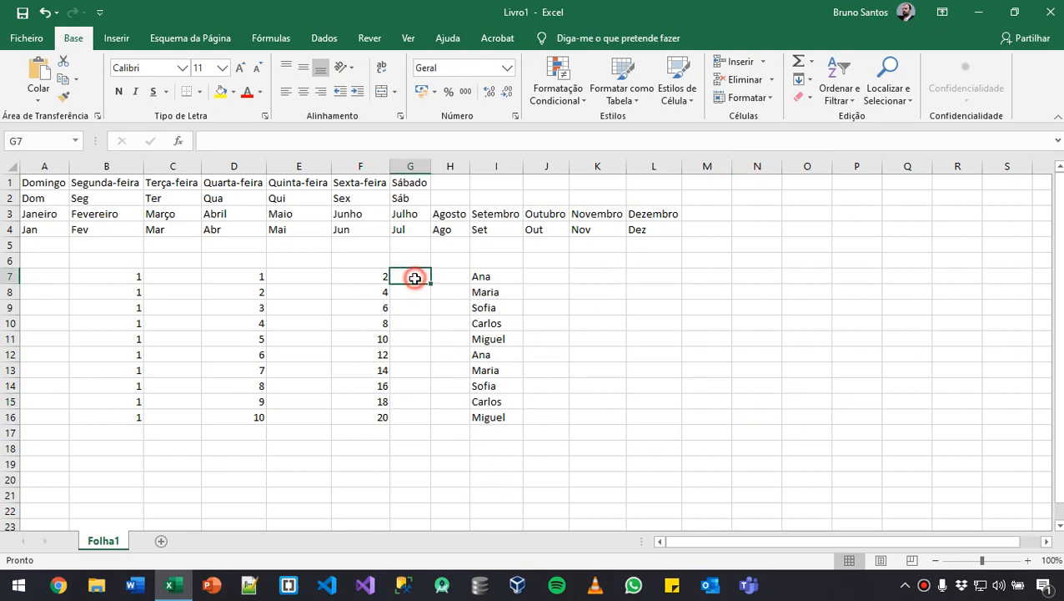
{"action": "left_click", "coordinate": [214, 276]}
{"action": "left_click", "coordinate": [336, 279]}
{"action": "left_click", "coordinate": [216, 281]}
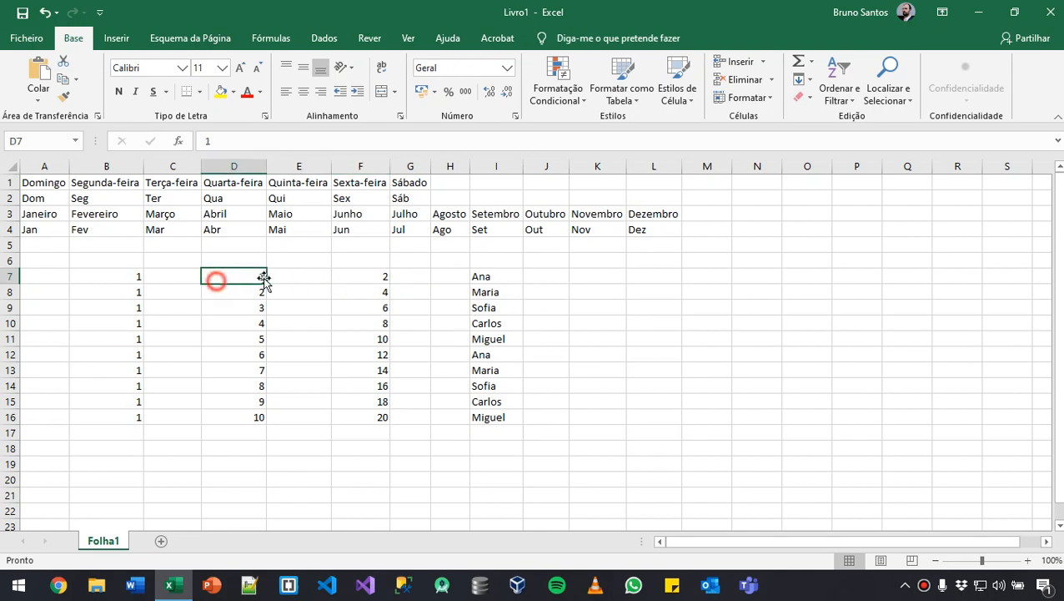
{"action": "left_click", "coordinate": [367, 276]}
{"action": "left_click", "coordinate": [408, 276]}
{"action": "type", "text": "="}
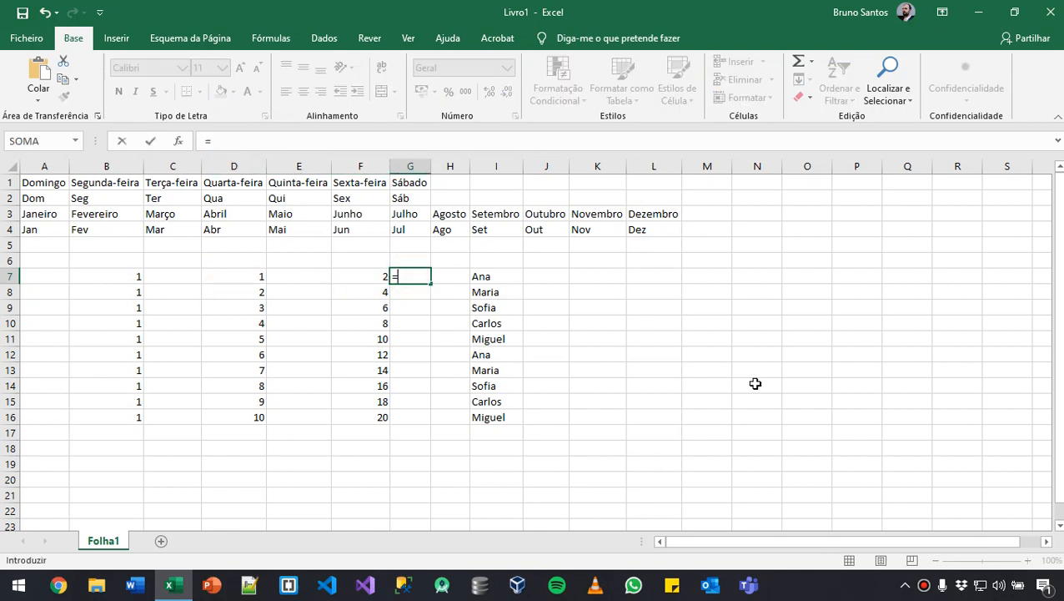
{"action": "left_click", "coordinate": [241, 278]}
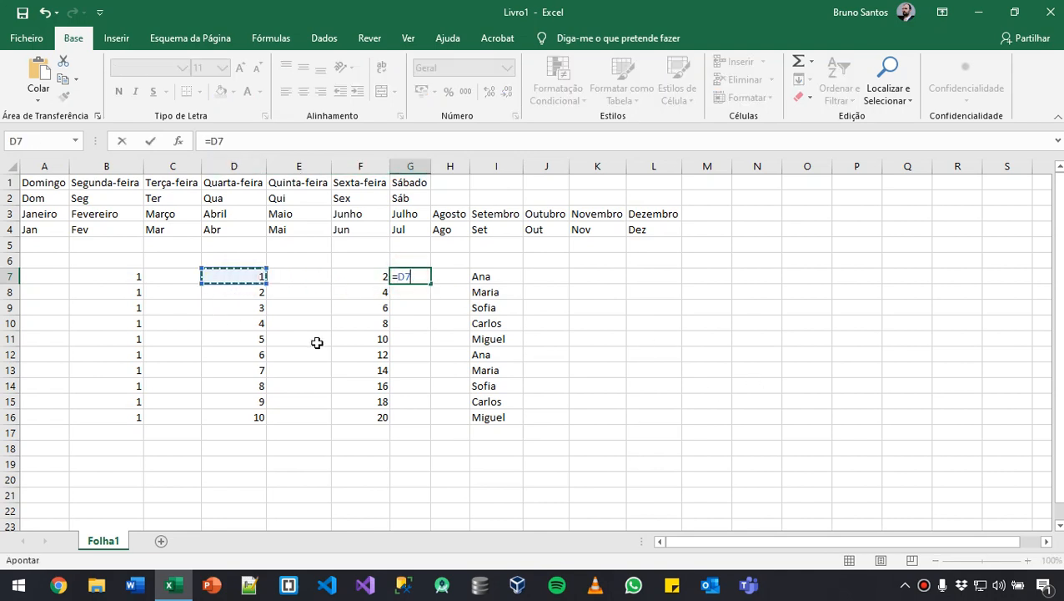
{"action": "type", "text": "+"}
{"action": "left_click", "coordinate": [367, 271]}
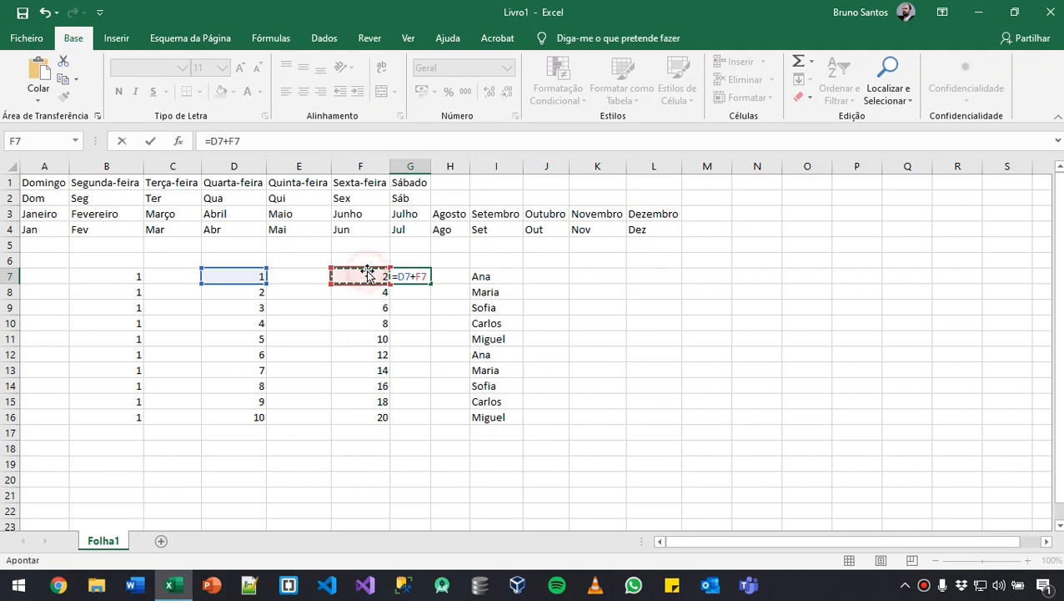
{"action": "key", "text": "Return"}
{"action": "left_click", "coordinate": [419, 271]}
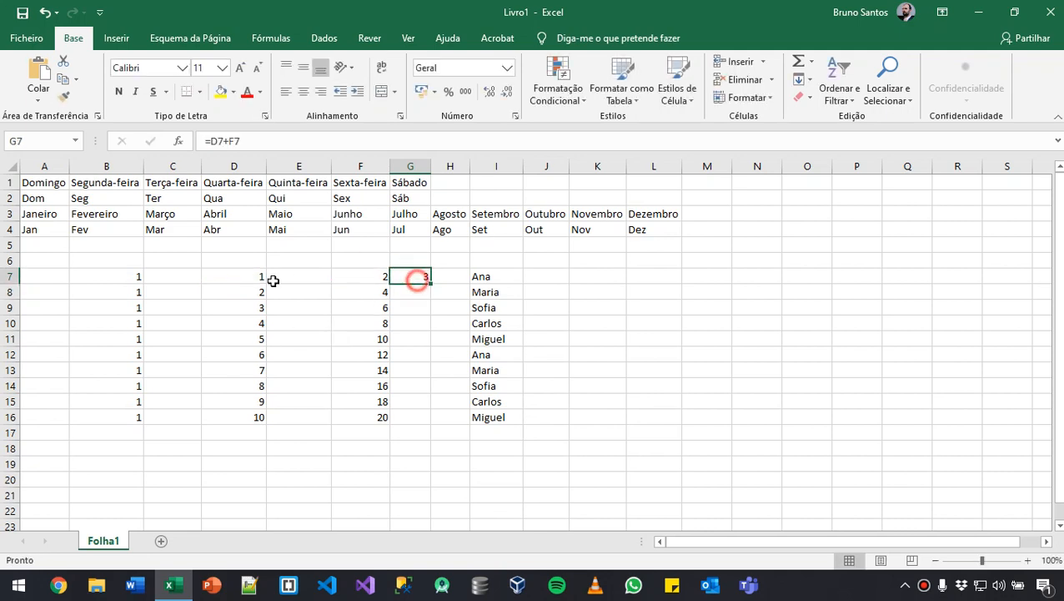
{"action": "left_click_drag", "start_coordinate": [432, 285], "coordinate": [432, 423]}
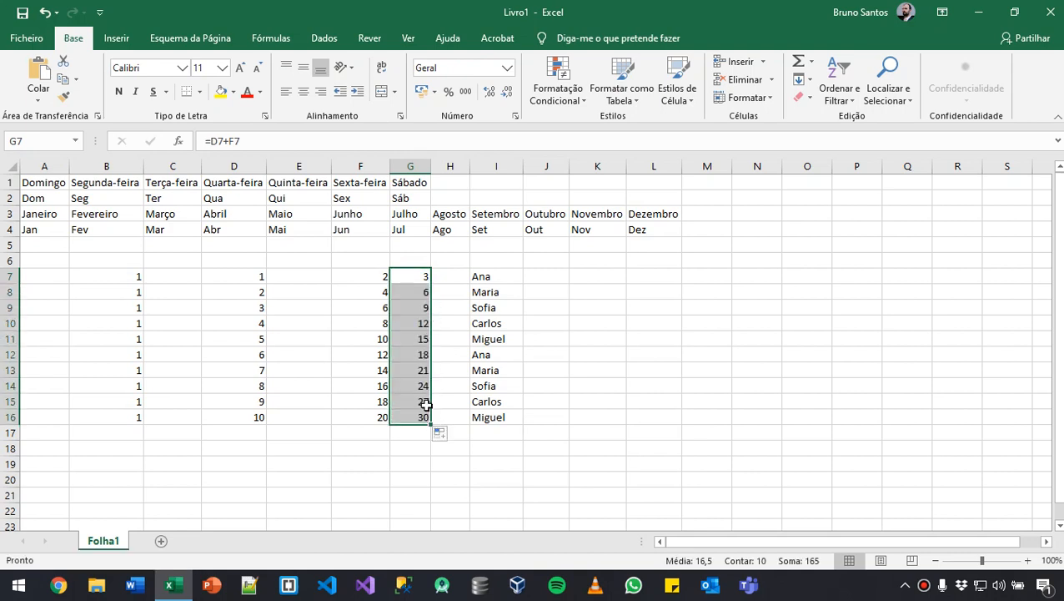
- Examine the cell references in the copied formulas in G13 and G16, comparing them with G7
{"action": "left_click", "coordinate": [420, 277]}
{"action": "left_click", "coordinate": [416, 365]}
{"action": "left_click", "coordinate": [417, 278]}
{"action": "double_click", "coordinate": [417, 370]}
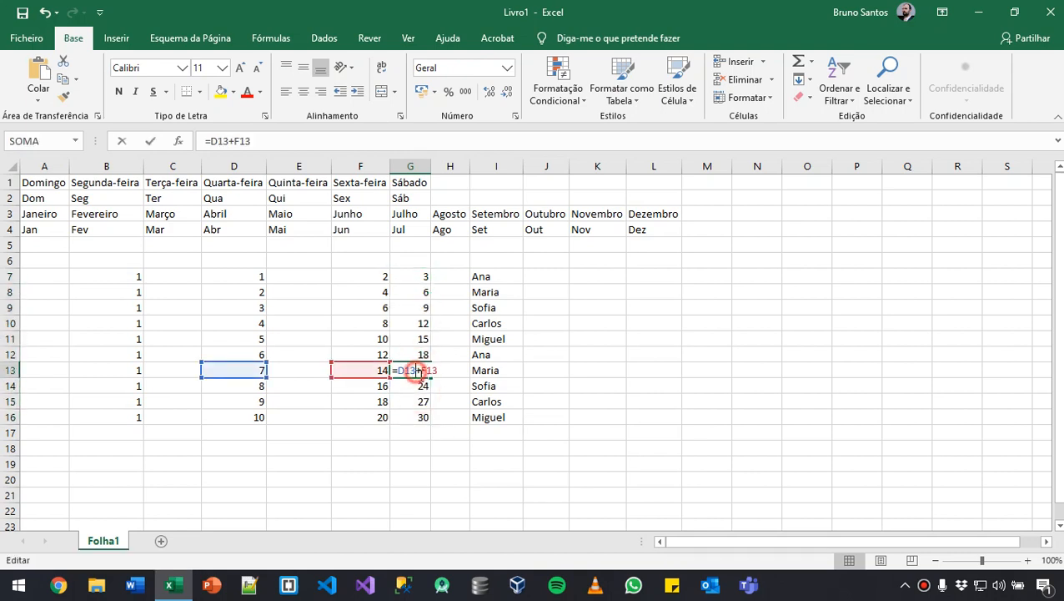
{"action": "left_click", "coordinate": [417, 418]}
{"action": "double_click", "coordinate": [407, 417]}
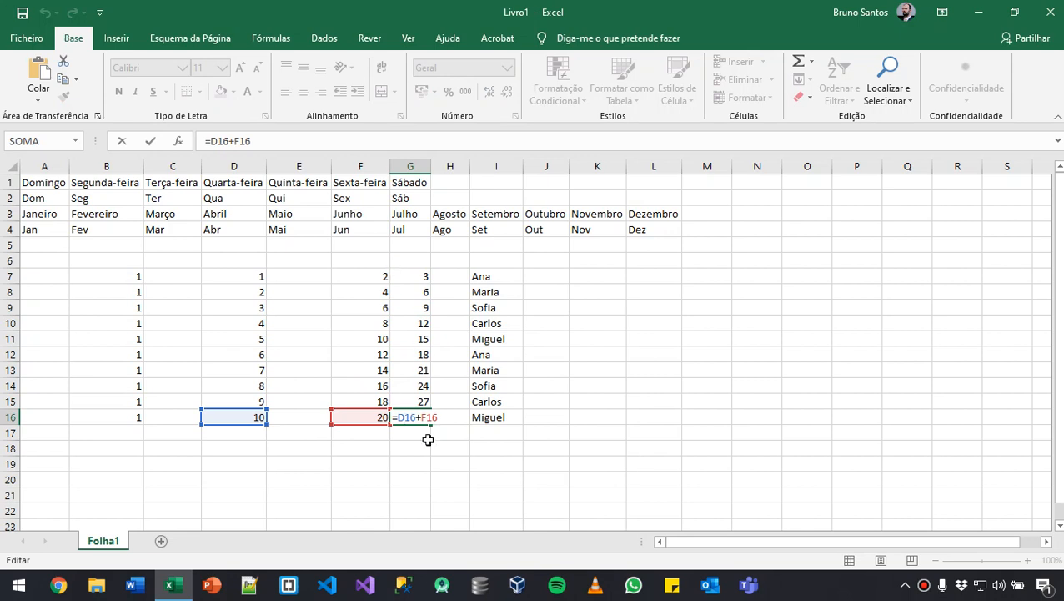
- Undo the formula fill in column G and autofill the G7 formula down to G16 again
{"action": "key", "text": "Escape"}
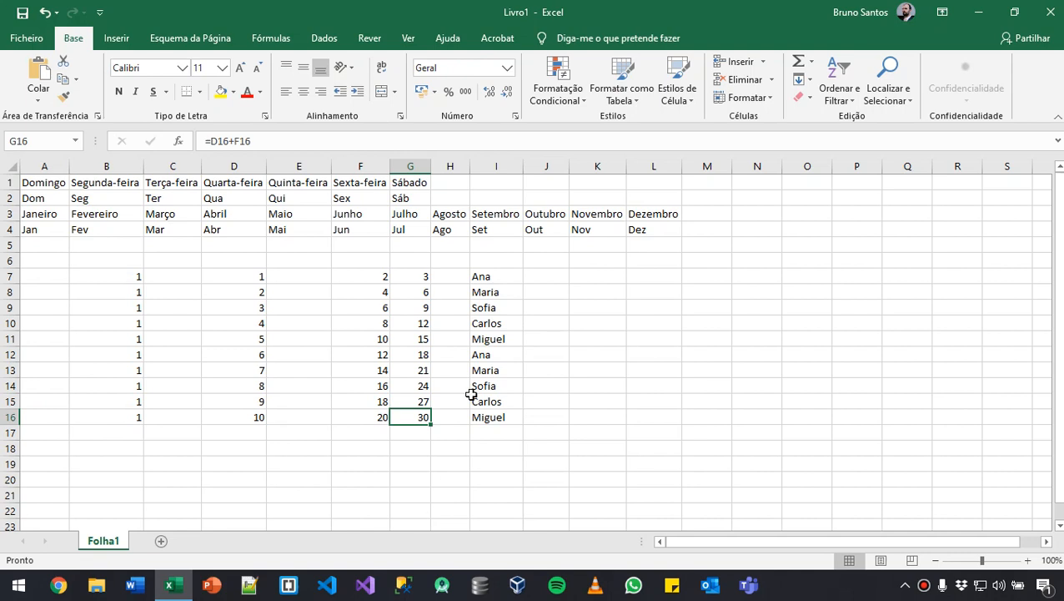
{"action": "key", "text": "Up"}
{"action": "key", "text": "Up"}
{"action": "key", "text": "Up"}
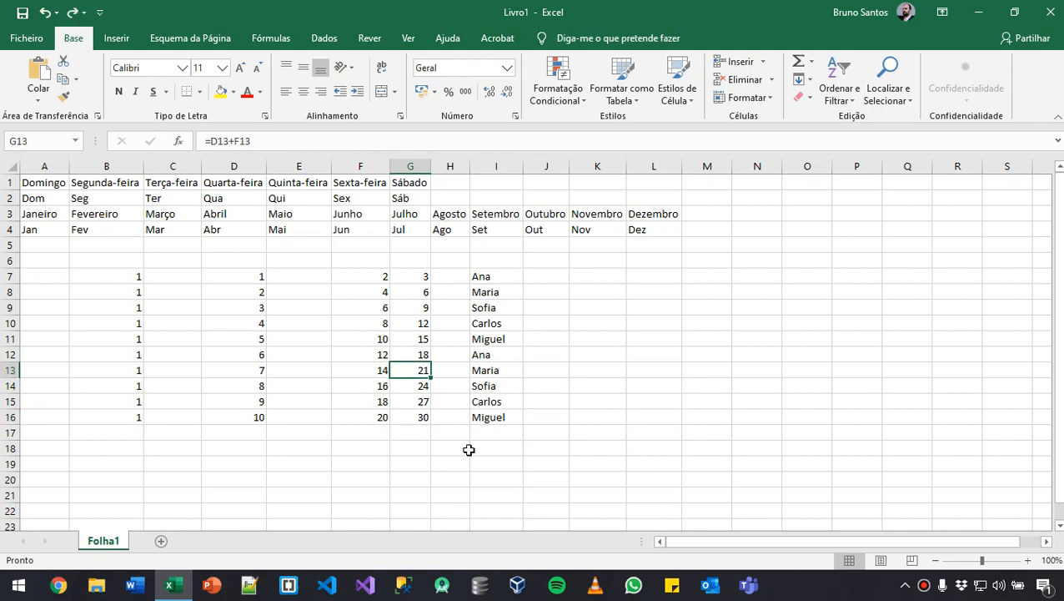
{"action": "key", "text": "ctrl+z"}
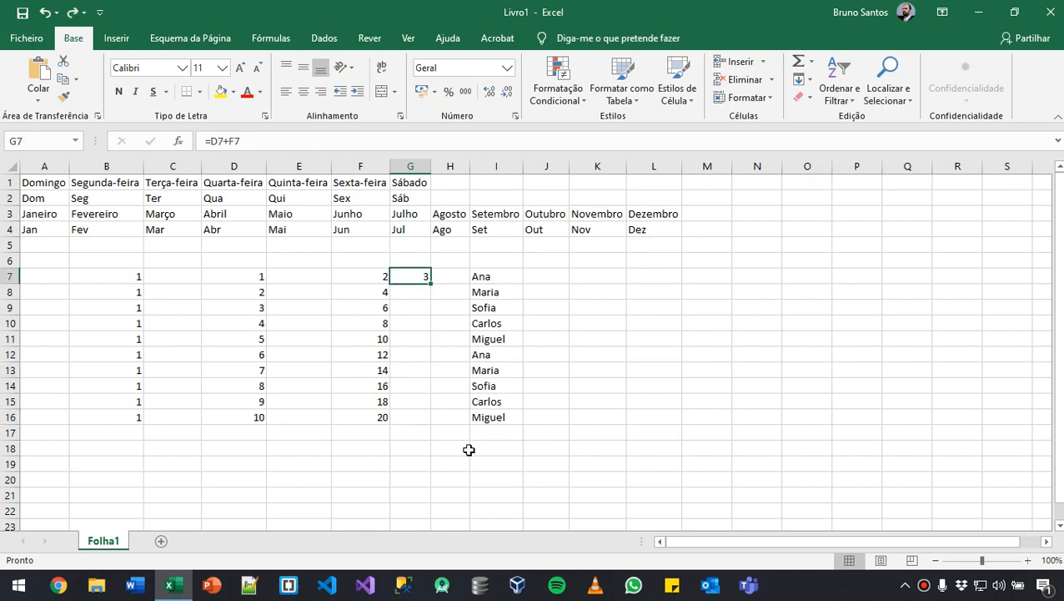
{"action": "double_click", "coordinate": [431, 283]}
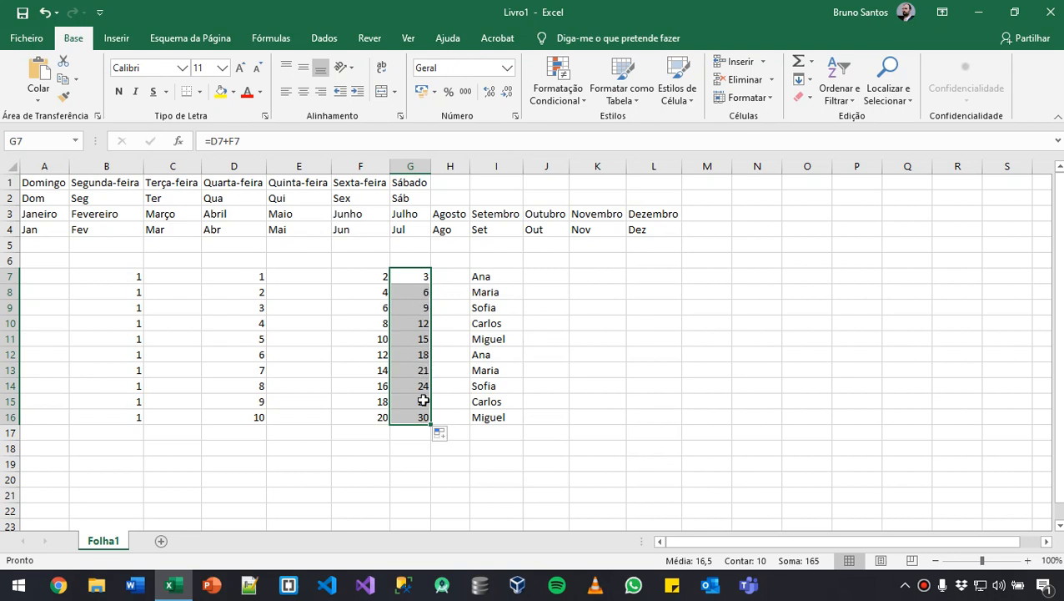
{"action": "left_click", "coordinate": [443, 276]}
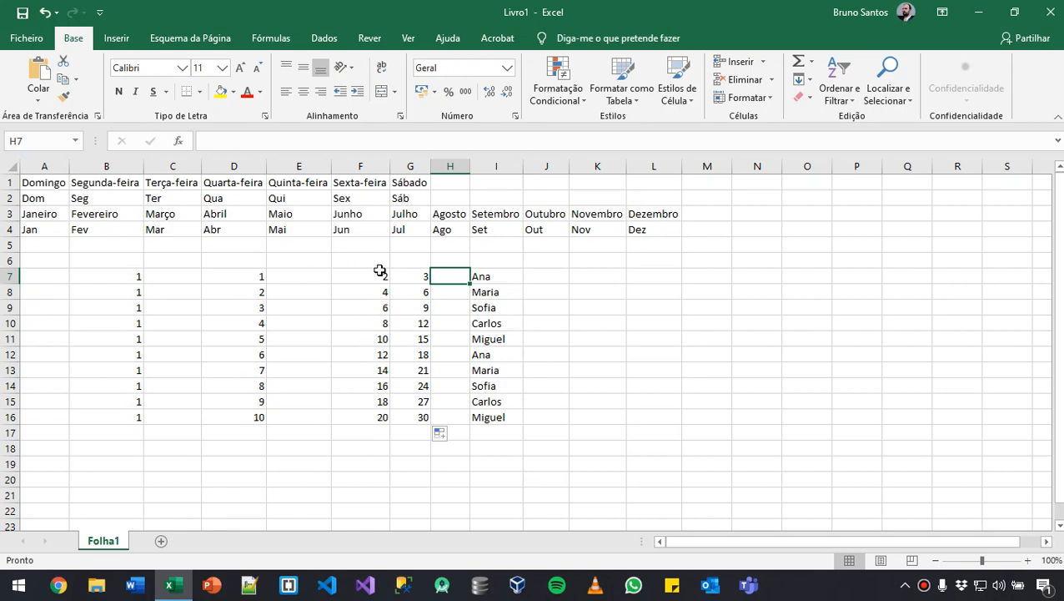
- Compare the last values of columns D and F in row 16 with the copied formula in G16
{"action": "left_click", "coordinate": [234, 417]}
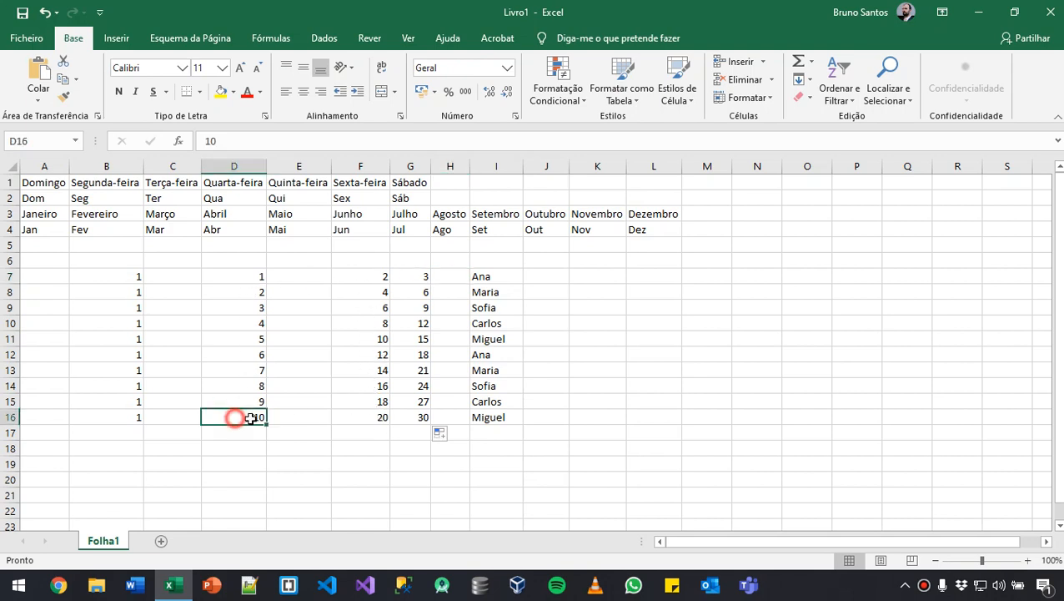
{"action": "left_click", "coordinate": [371, 419]}
{"action": "left_click", "coordinate": [232, 417]}
{"action": "left_click", "coordinate": [372, 418]}
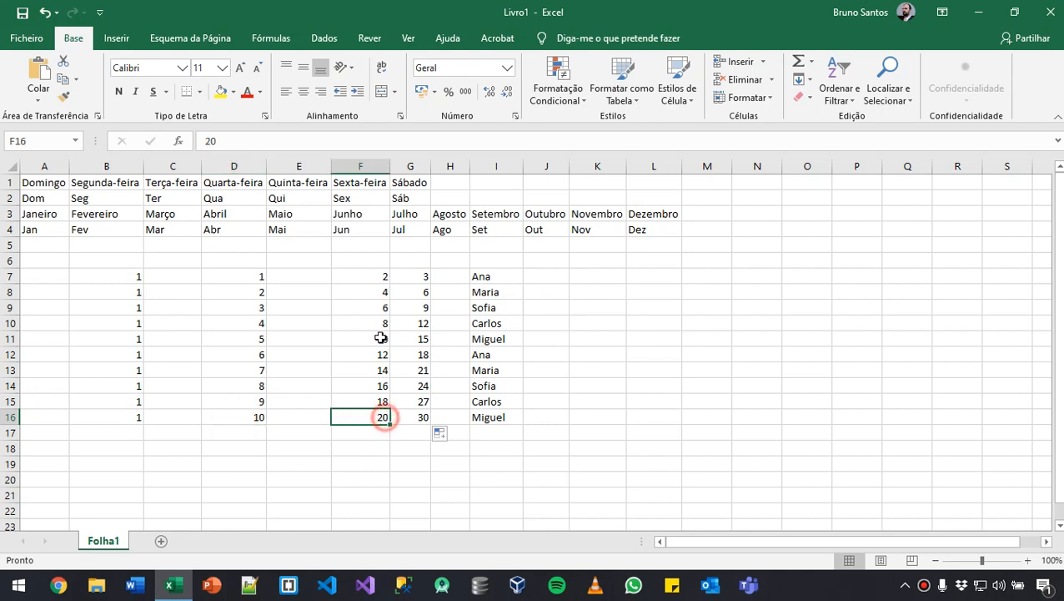
{"action": "left_click_drag", "start_coordinate": [415, 277], "coordinate": [423, 417]}
{"action": "left_click", "coordinate": [423, 417]}
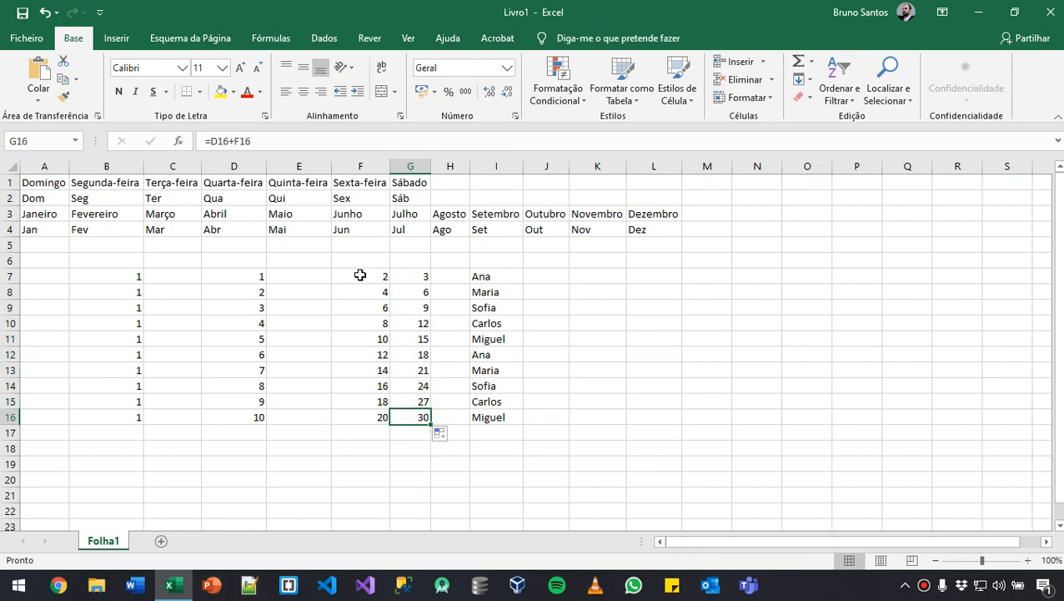
{"action": "left_click", "coordinate": [463, 494]}
{"action": "left_click", "coordinate": [508, 479]}
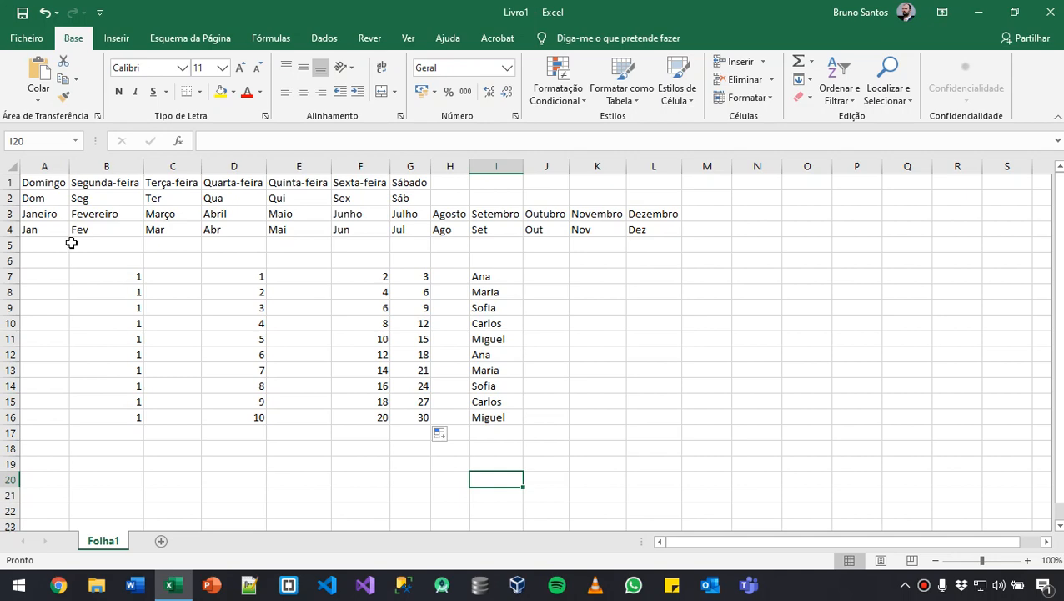
- Open the custom lists editor from the advanced Excel options
{"action": "left_click", "coordinate": [32, 39]}
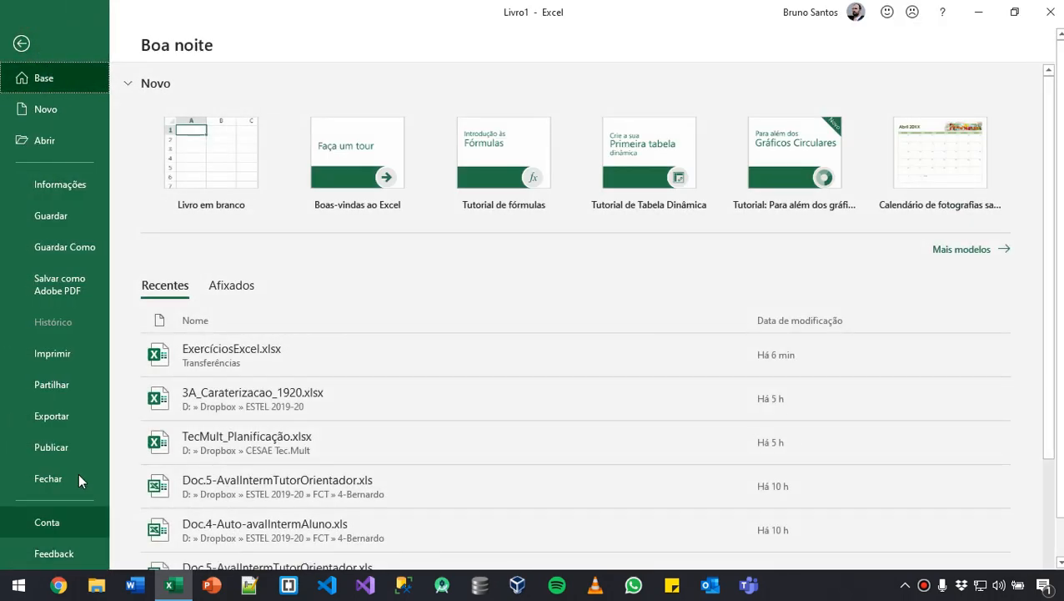
{"action": "scroll", "coordinate": [79, 474], "scroll_direction": "down", "scroll_amount": 1}
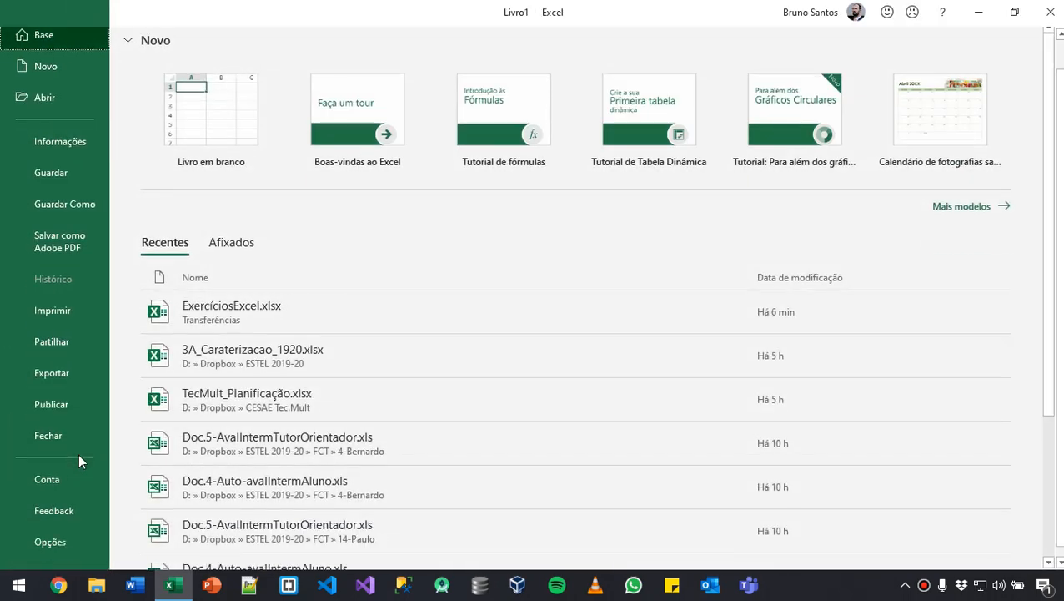
{"action": "left_click", "coordinate": [50, 543]}
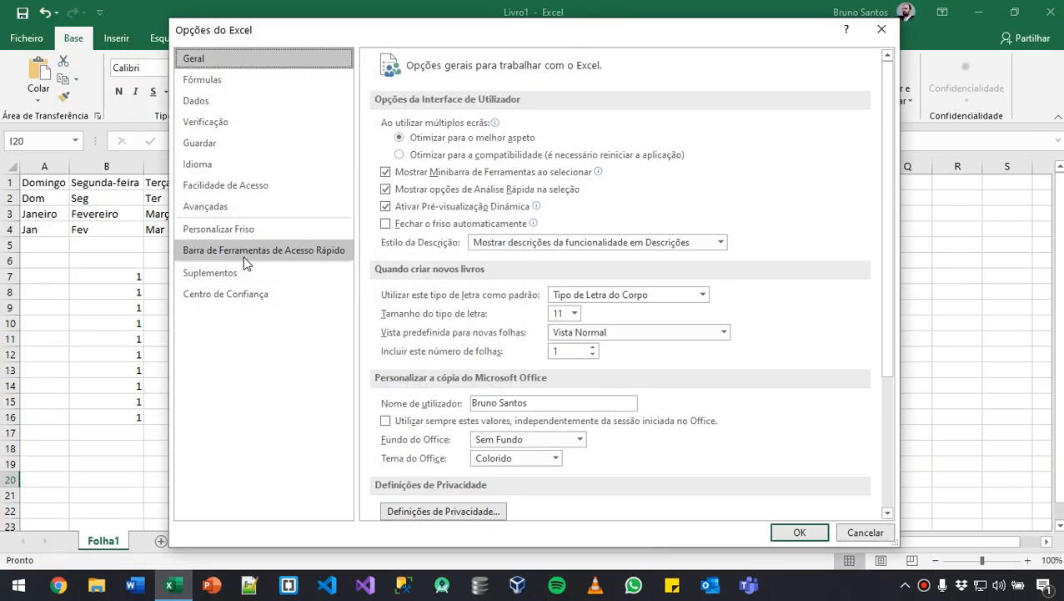
{"action": "left_click", "coordinate": [236, 213]}
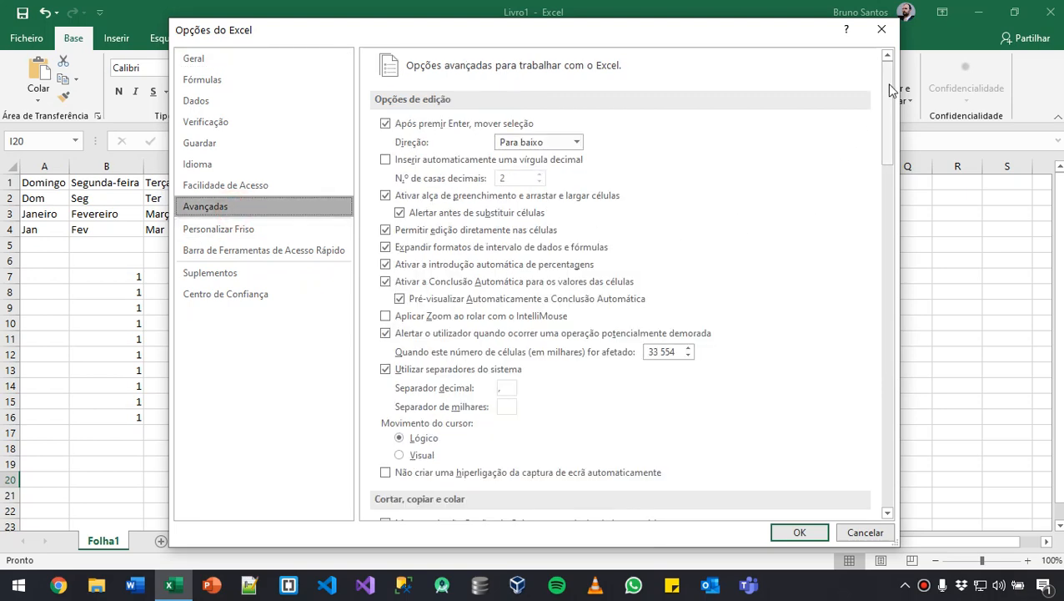
{"action": "left_click_drag", "start_coordinate": [889, 90], "coordinate": [888, 463]}
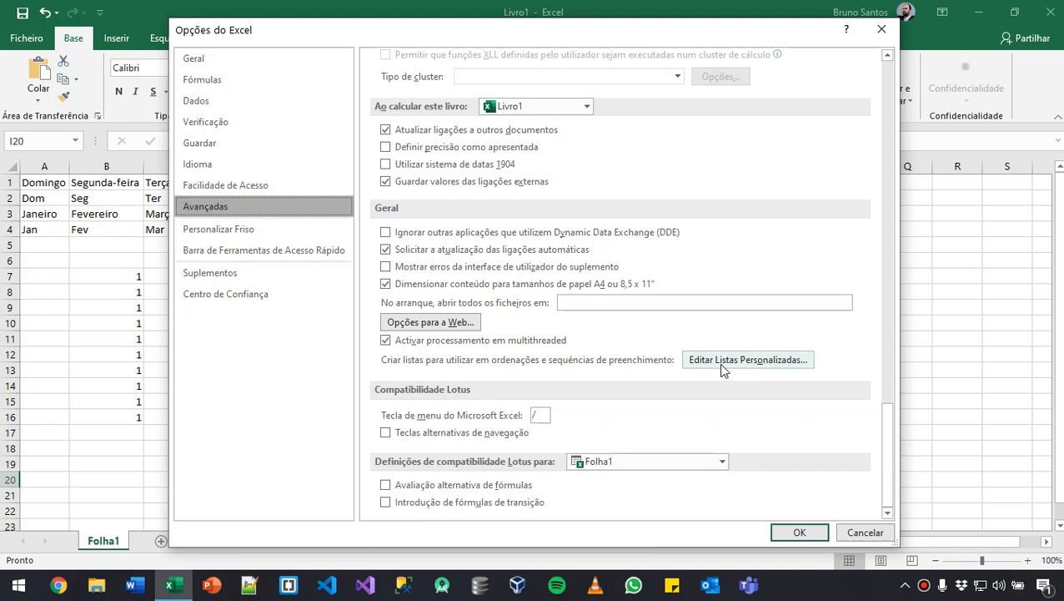
{"action": "left_click", "coordinate": [741, 360]}
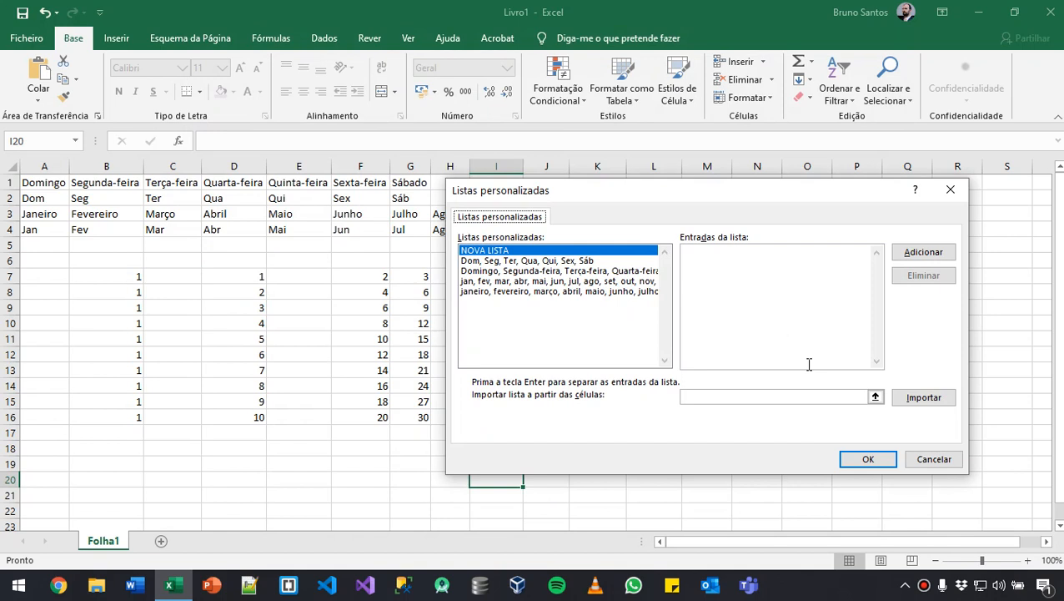
- Add a new custom list made of four comma-separated first names and accept the Excel options
{"action": "left_click", "coordinate": [744, 294]}
{"action": "left_click_drag", "start_coordinate": [733, 198], "coordinate": [843, 203]}
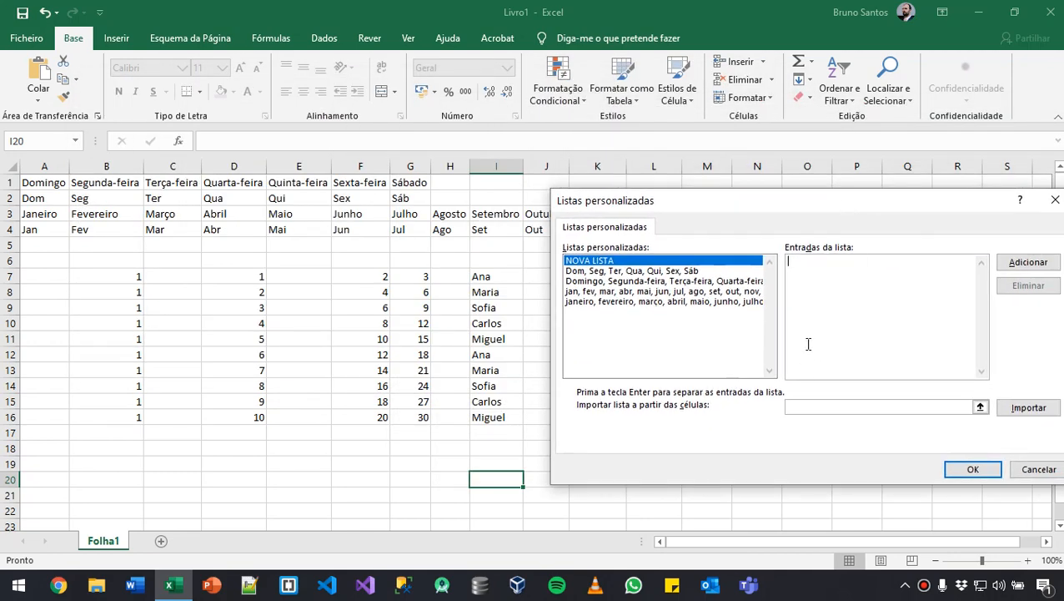
{"action": "type", "text": ",Mariana,Gonçalo,Beatriz"}
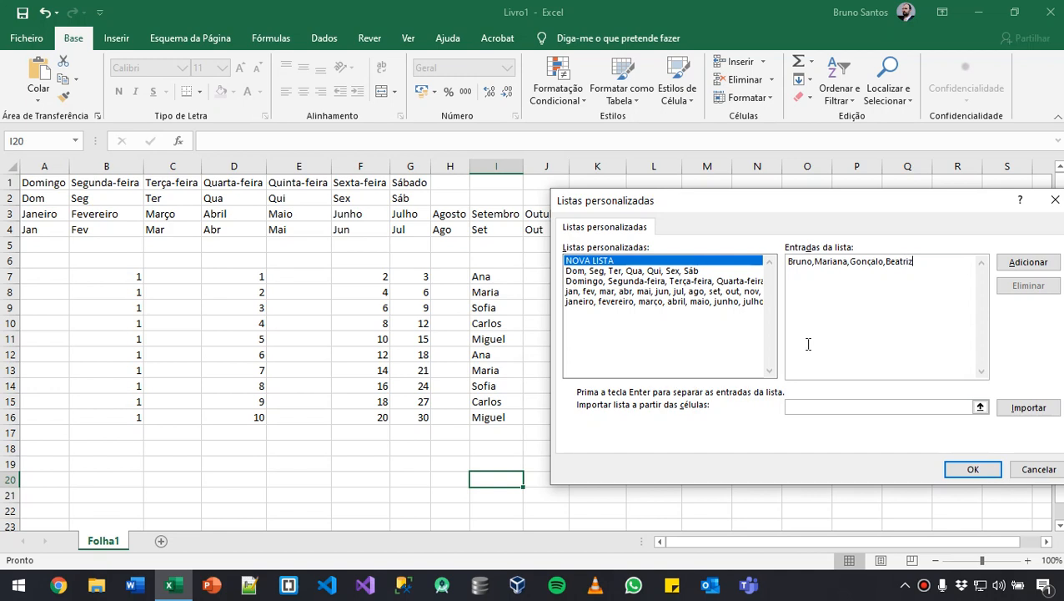
{"action": "left_click", "coordinate": [1024, 264]}
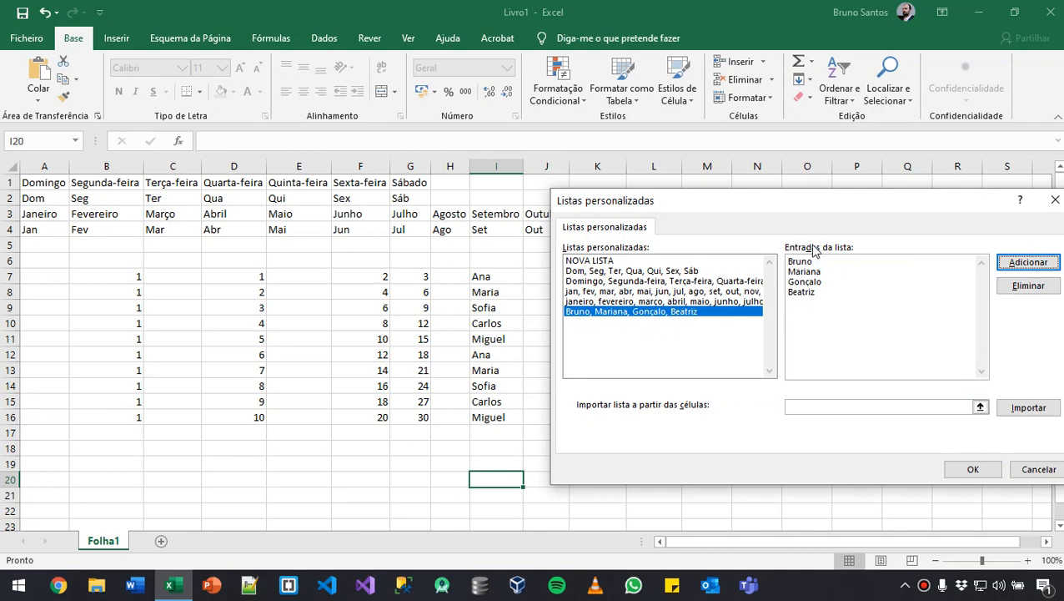
{"action": "left_click", "coordinate": [973, 471]}
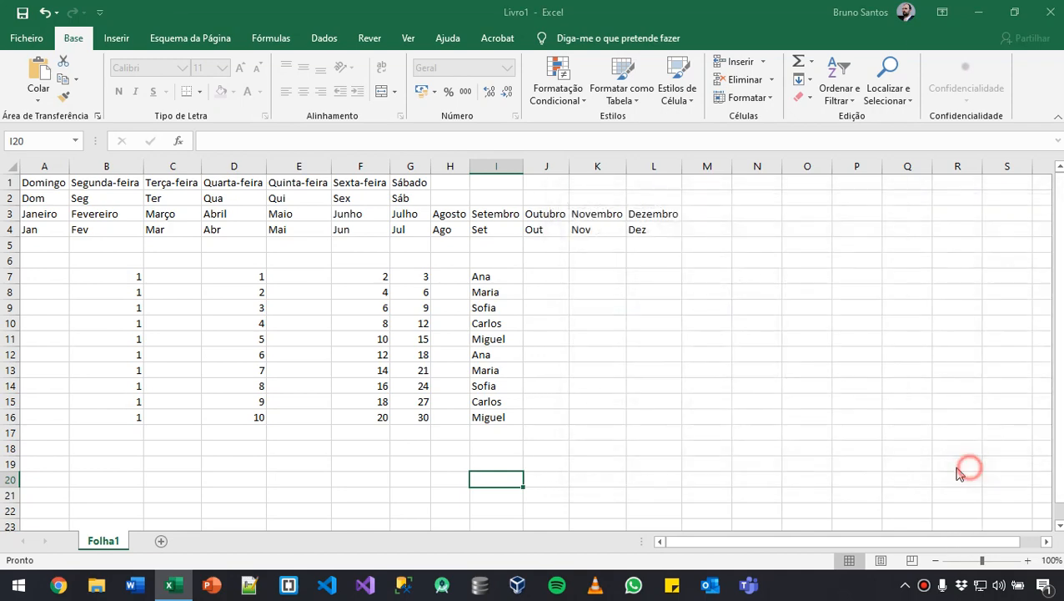
{"action": "left_click", "coordinate": [810, 533]}
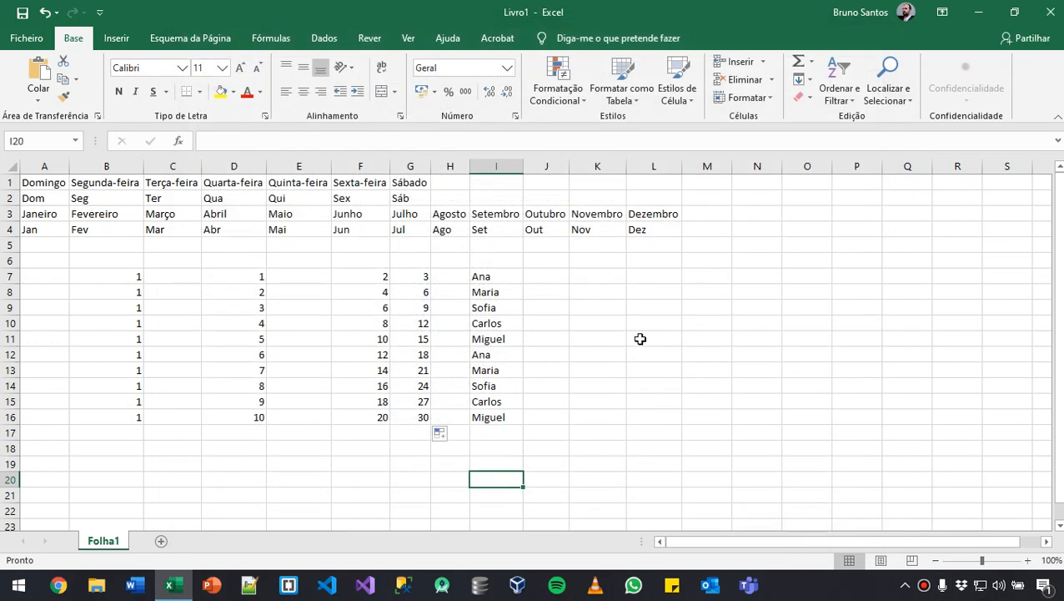
- Enter the first name of the custom list in K7 and autofill it down to K16
{"action": "left_click", "coordinate": [582, 278]}
{"action": "type", "text": "Bruno"}
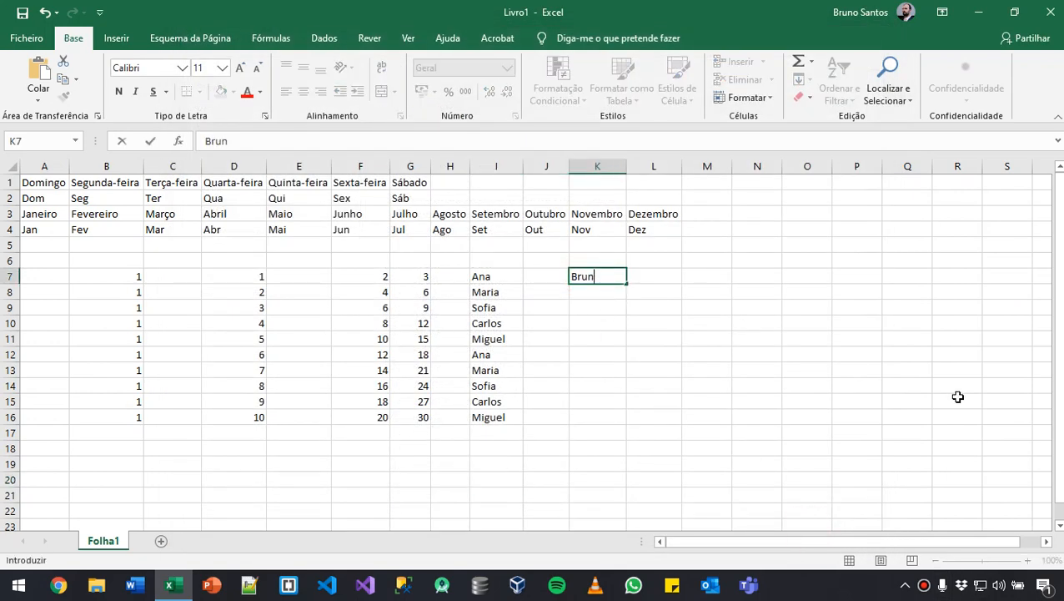
{"action": "left_click", "coordinate": [610, 277]}
{"action": "left_click_drag", "start_coordinate": [625, 285], "coordinate": [613, 426]}
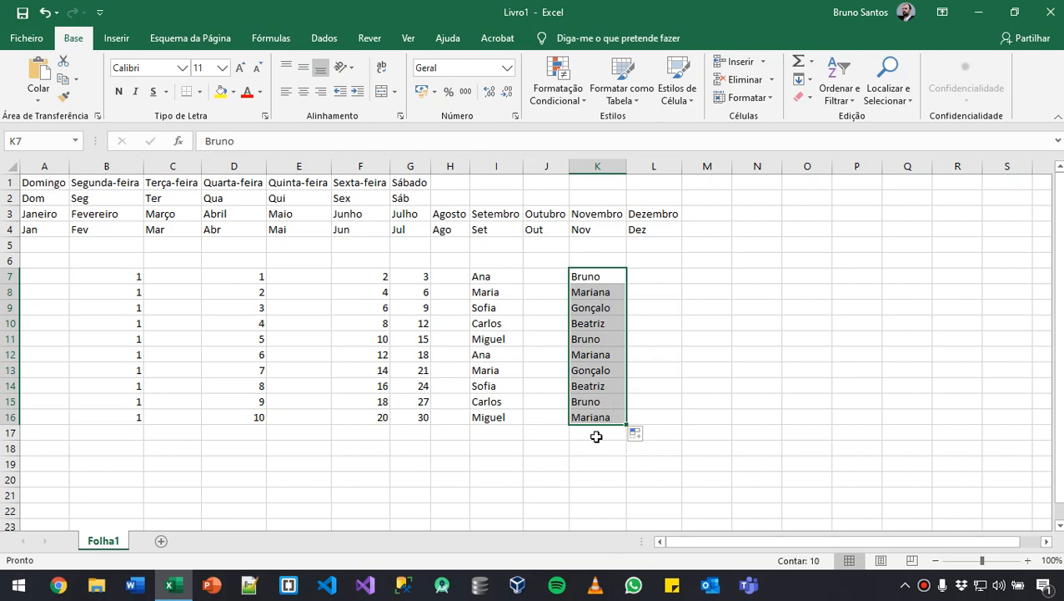
{"action": "left_click", "coordinate": [686, 404]}
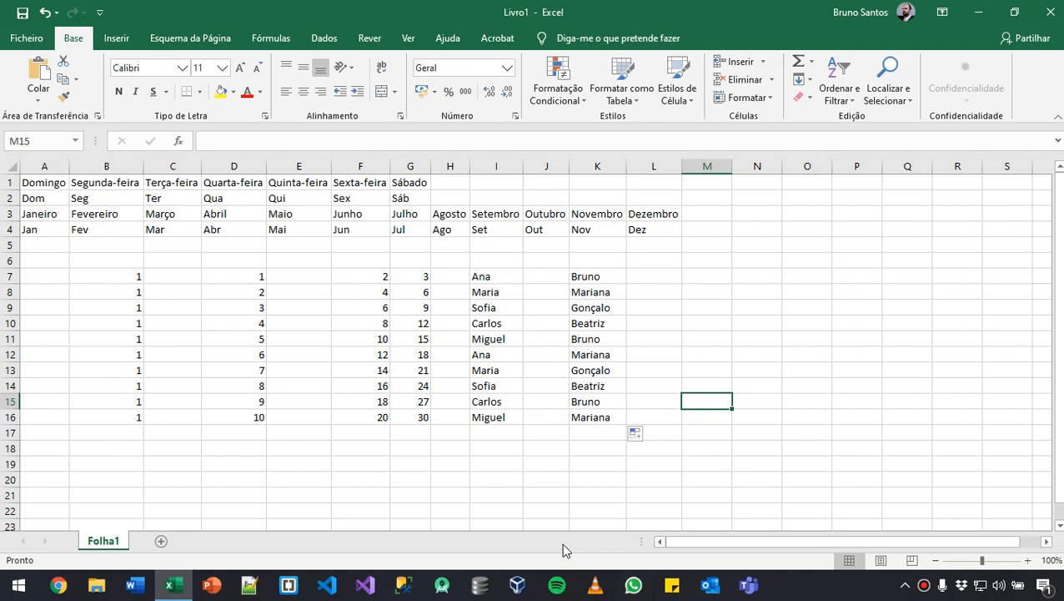
- Enter the first person's gmail.com e-mail address in M7
{"action": "left_click", "coordinate": [692, 278]}
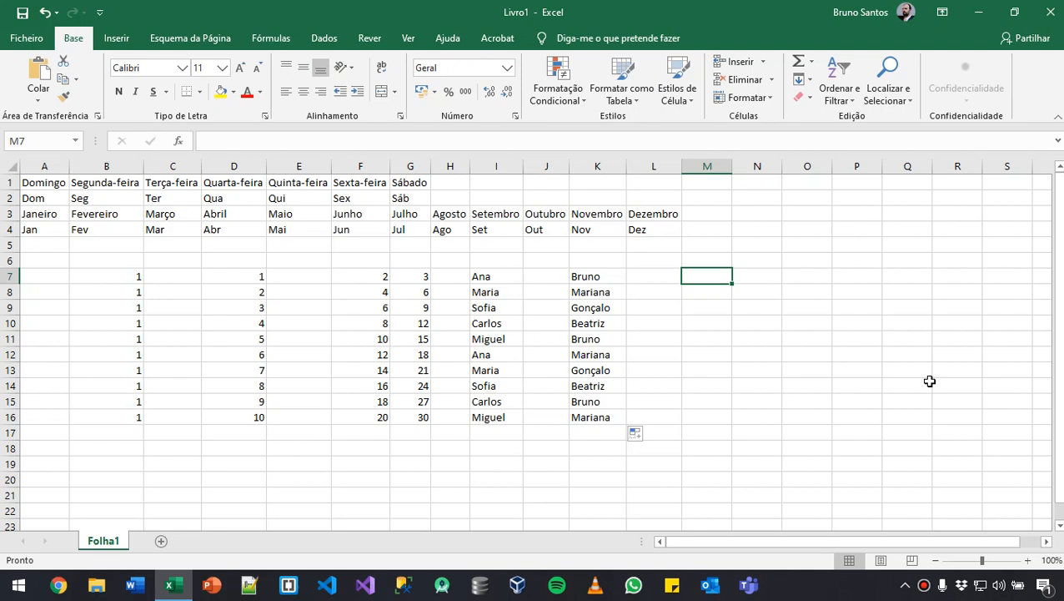
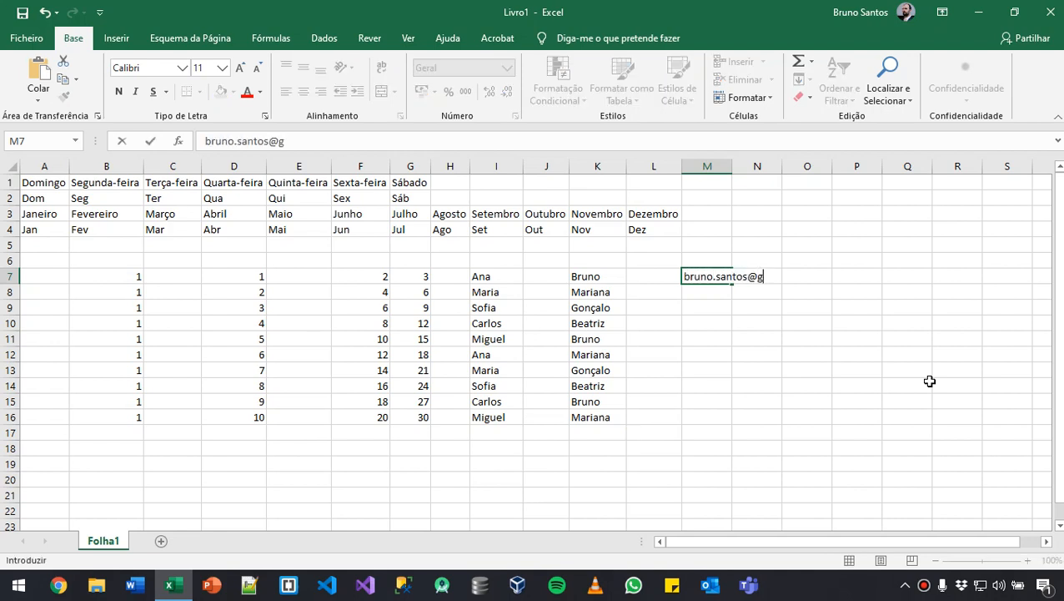
{"action": "key", "text": "Return"}
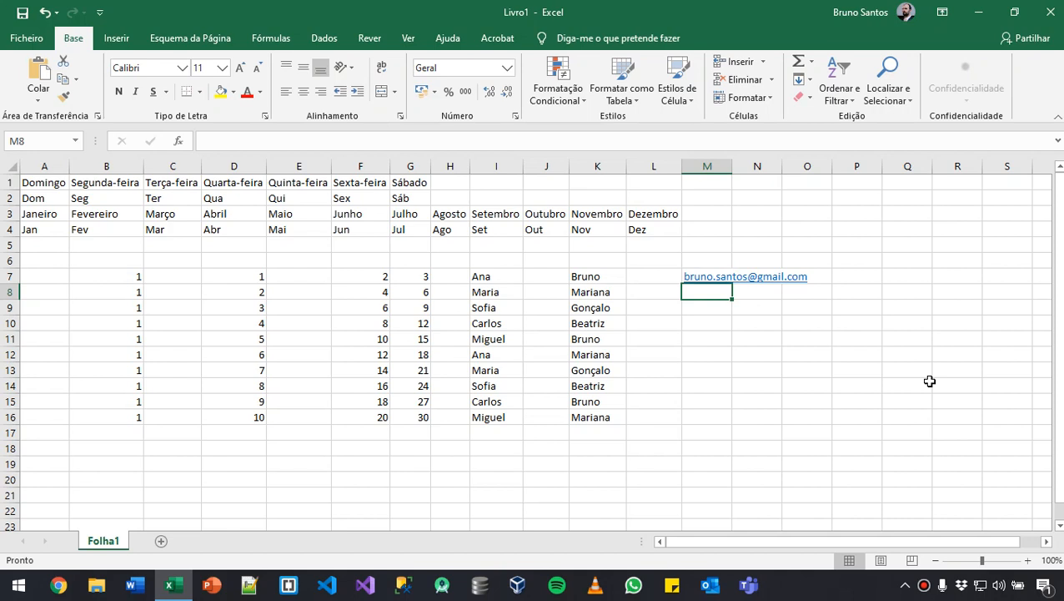
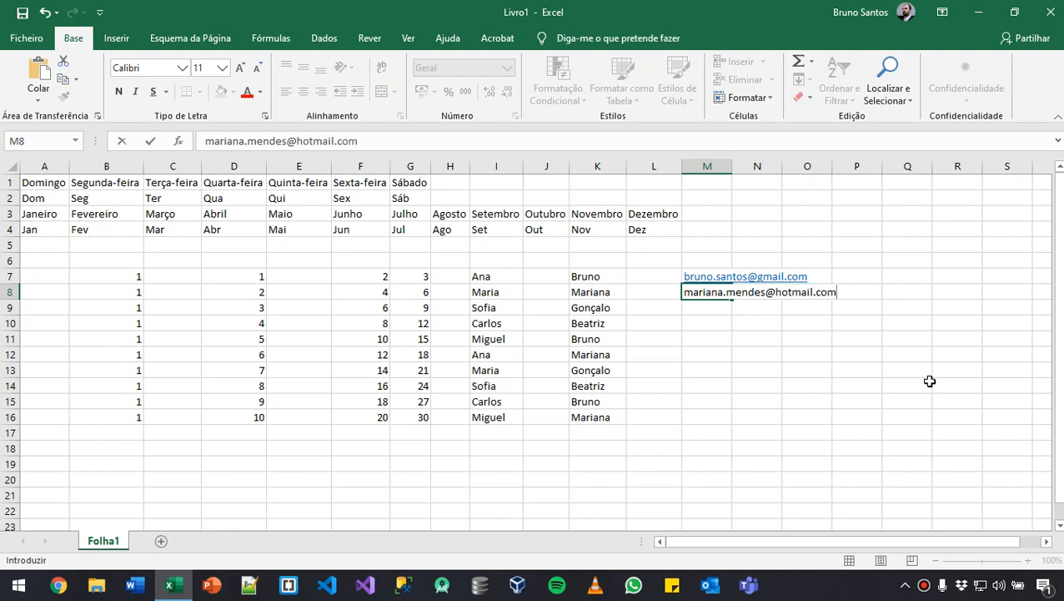
- Enter the second person's hotmail.com e-mail address in M8
{"action": "key", "text": "Return"}
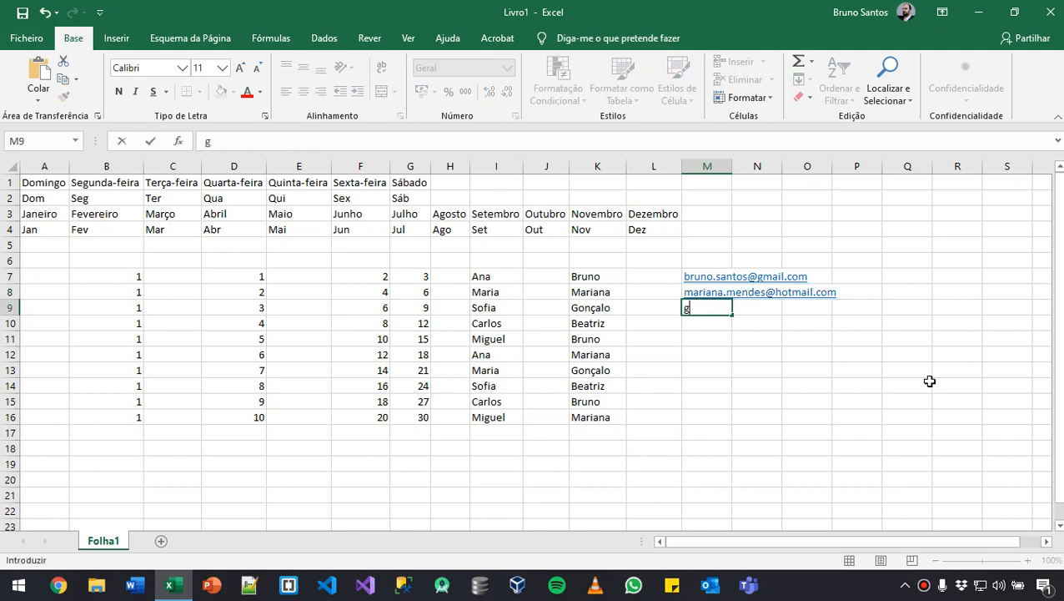
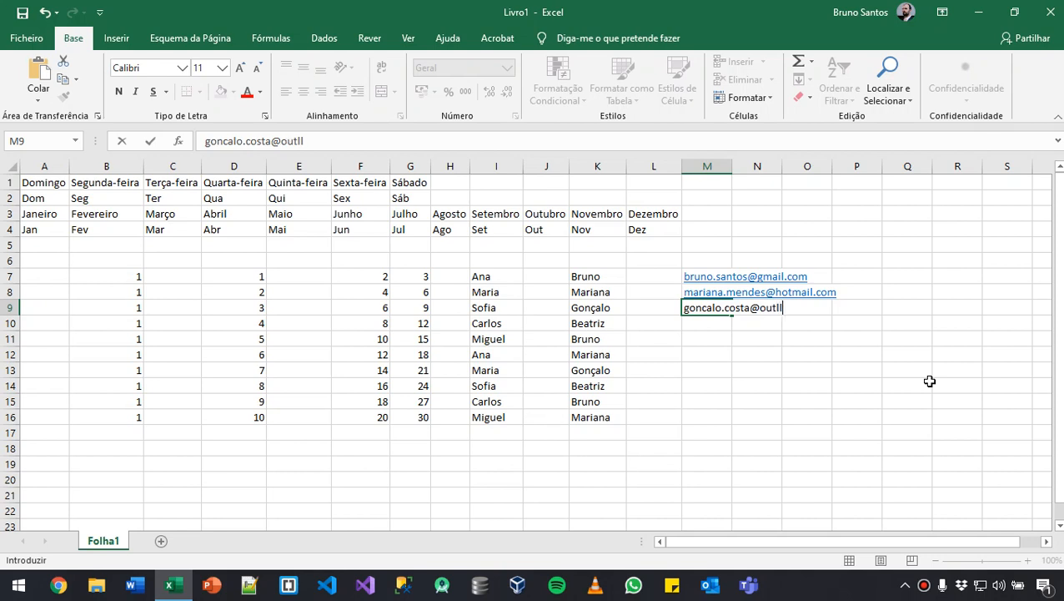
- Enter the third person's outlook.com e-mail address in M9
{"action": "key", "text": "Return"}
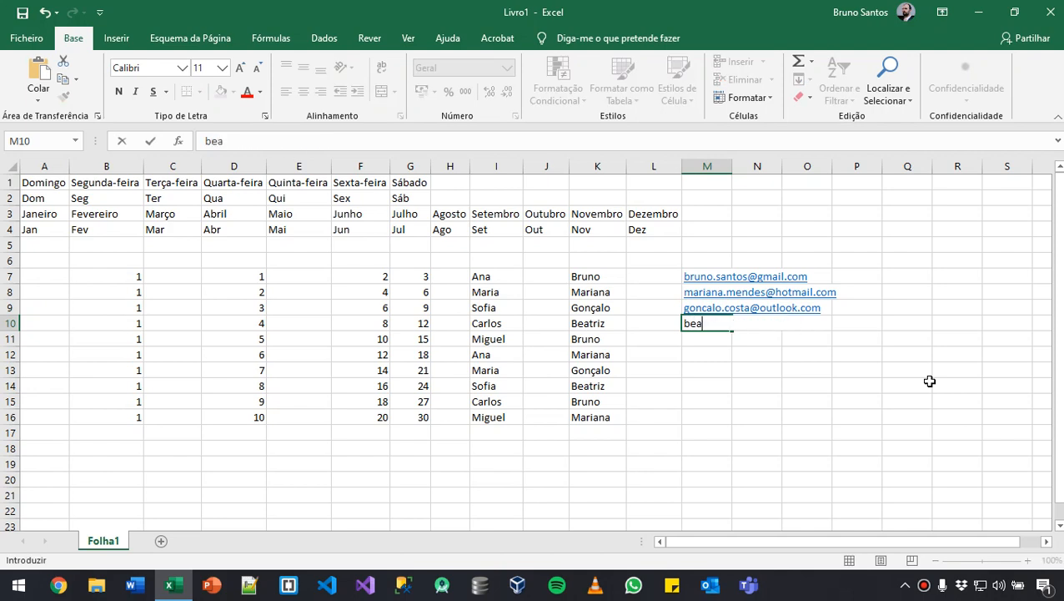
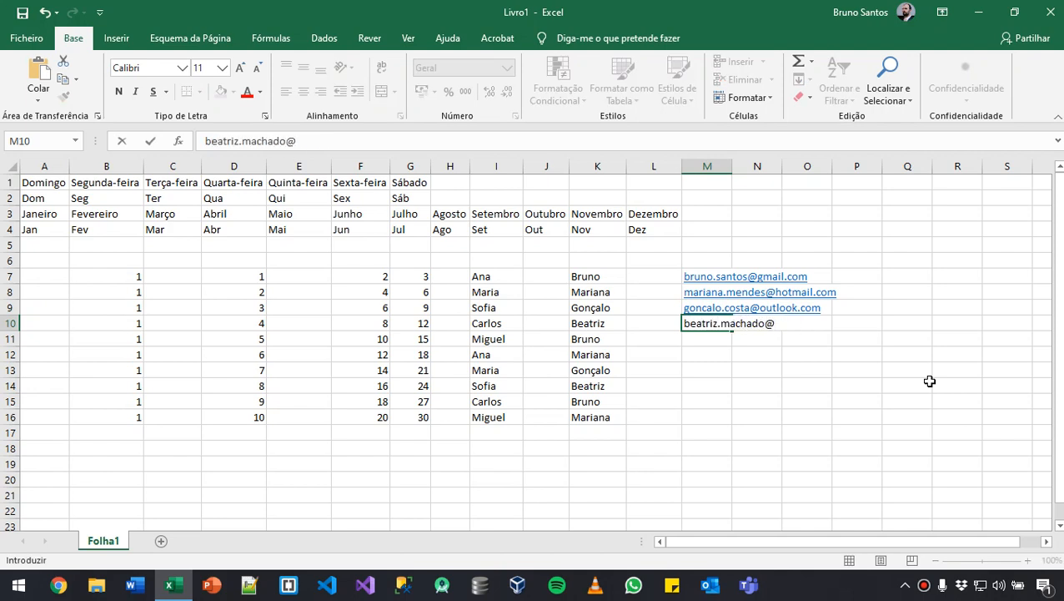
- Enter the fourth person's sapo.pt e-mail address in M10
{"action": "key", "text": "Return"}
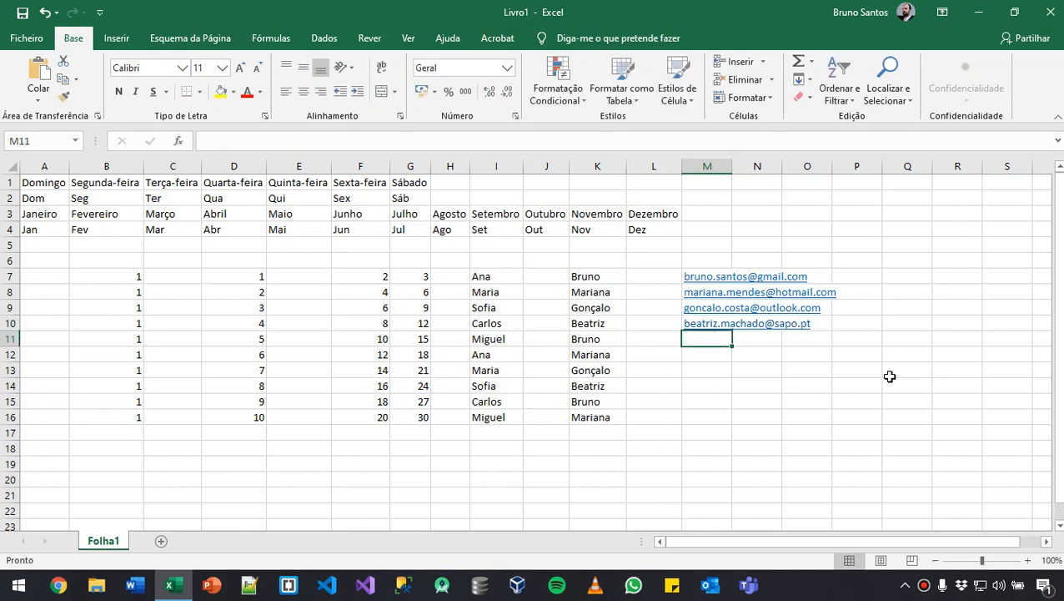
- Enter the first two people's first names in lowercase in Q7 and Q8, and autofill from Q8 down to Q10
{"action": "left_click", "coordinate": [897, 285]}
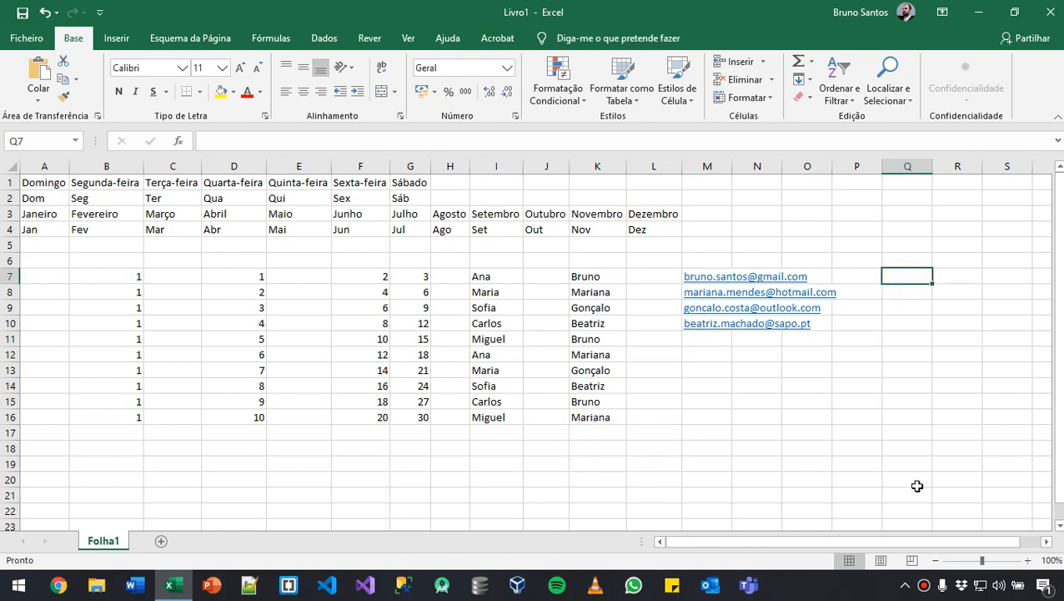
{"action": "key", "text": "Return"}
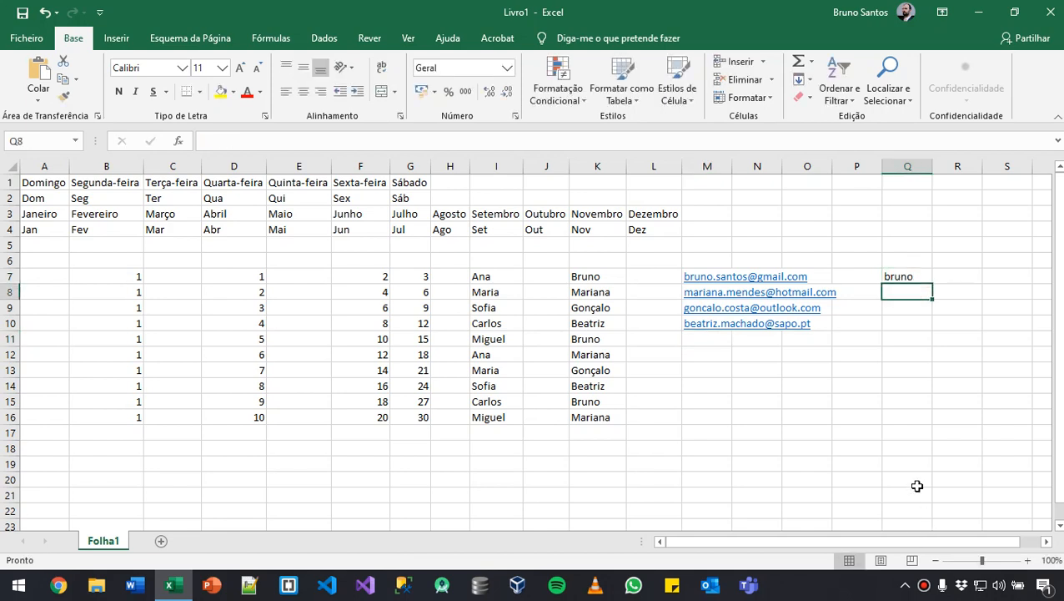
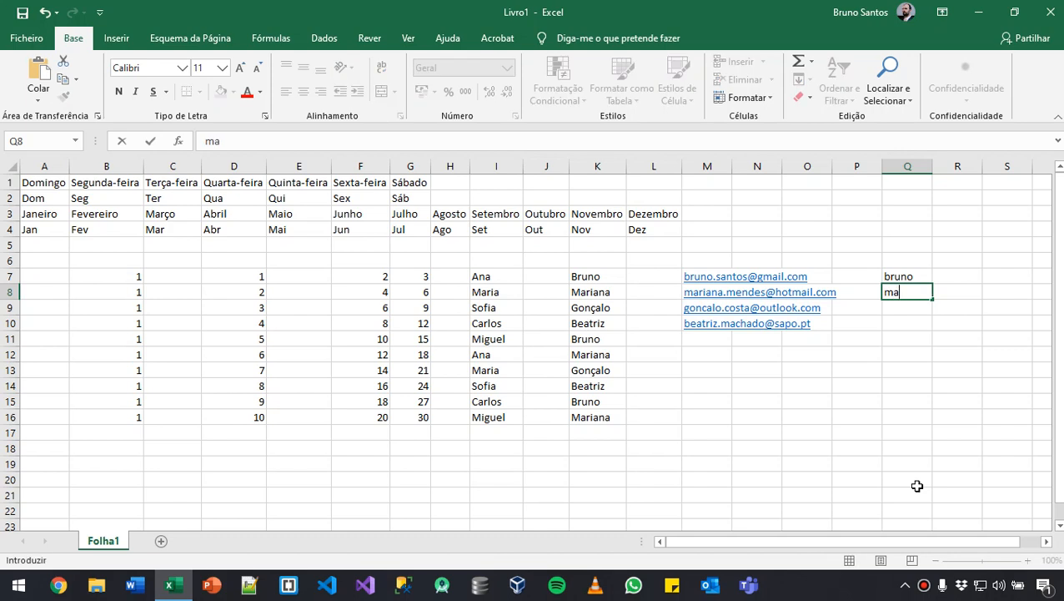
{"action": "key", "text": "Return"}
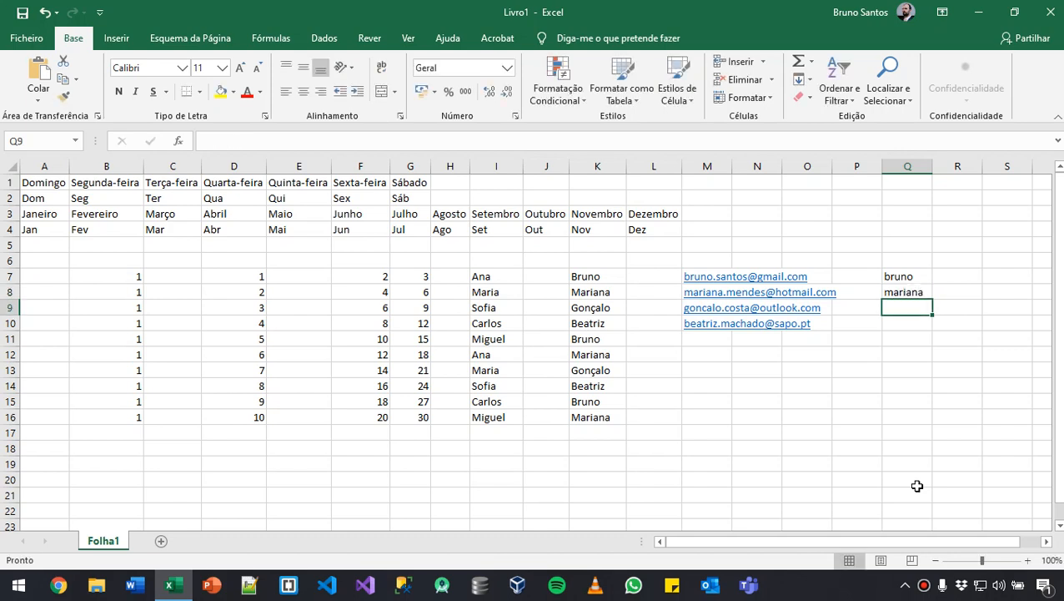
{"action": "left_click", "coordinate": [909, 290]}
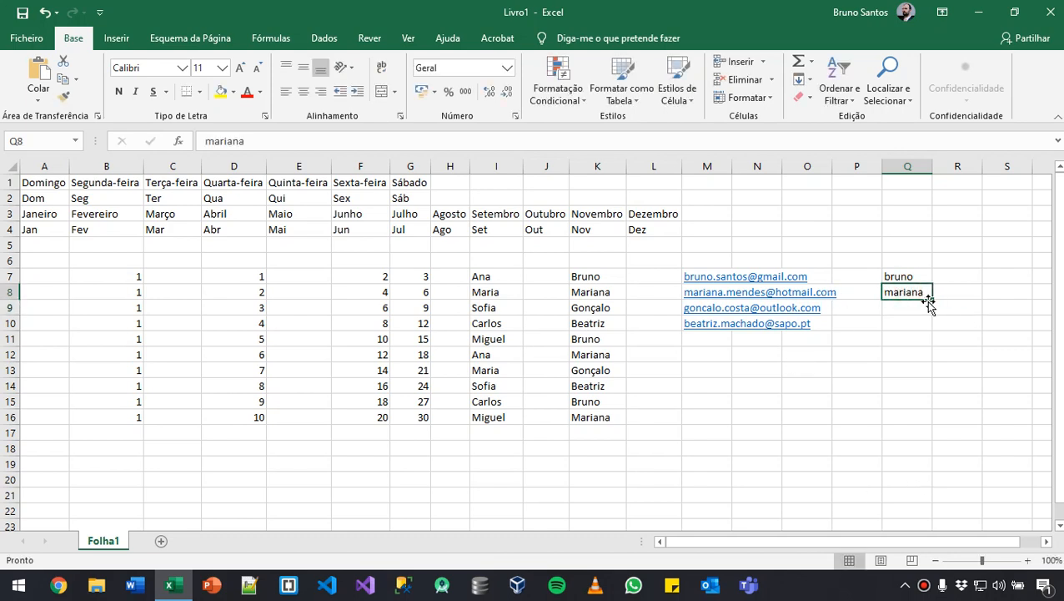
{"action": "left_click_drag", "start_coordinate": [930, 299], "coordinate": [934, 331]}
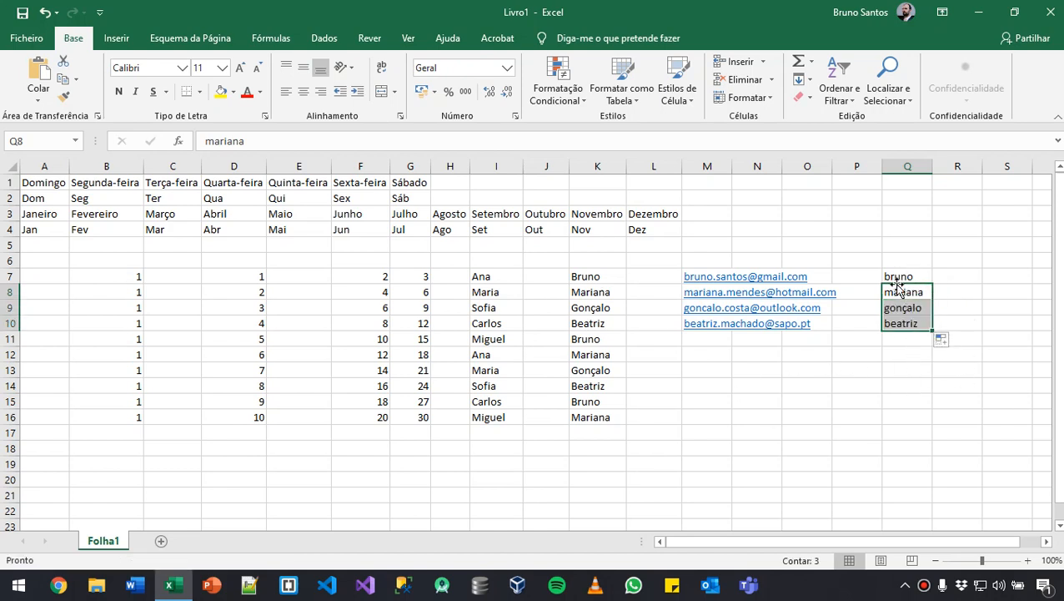
- Enter the first two people's surnames in lowercase in R7 and R8, and autofill the pair down to R10
{"action": "double_click", "coordinate": [949, 279]}
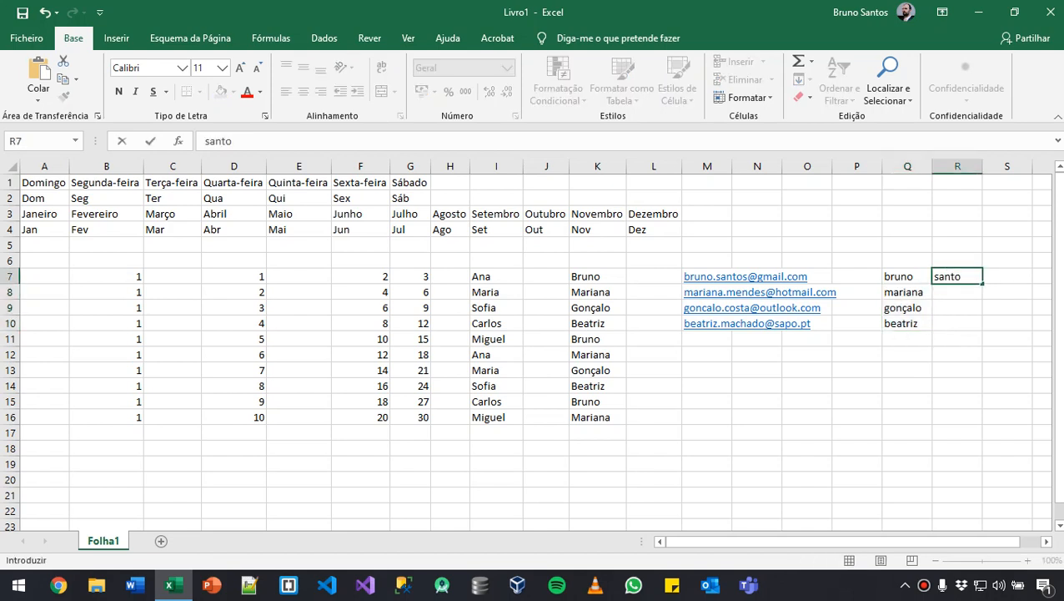
{"action": "key", "text": "Return"}
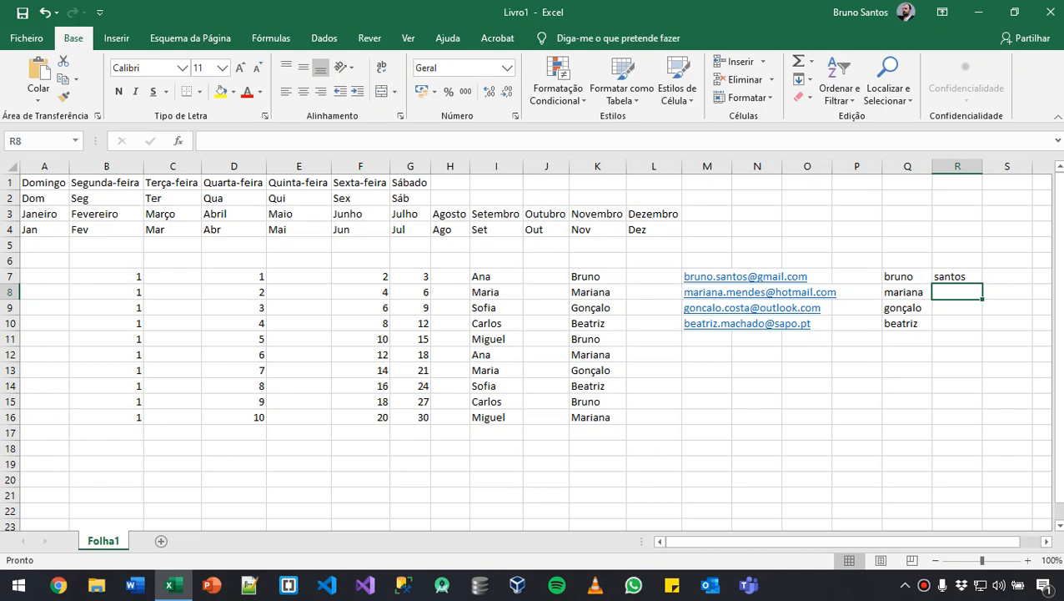
{"action": "key", "text": "Return"}
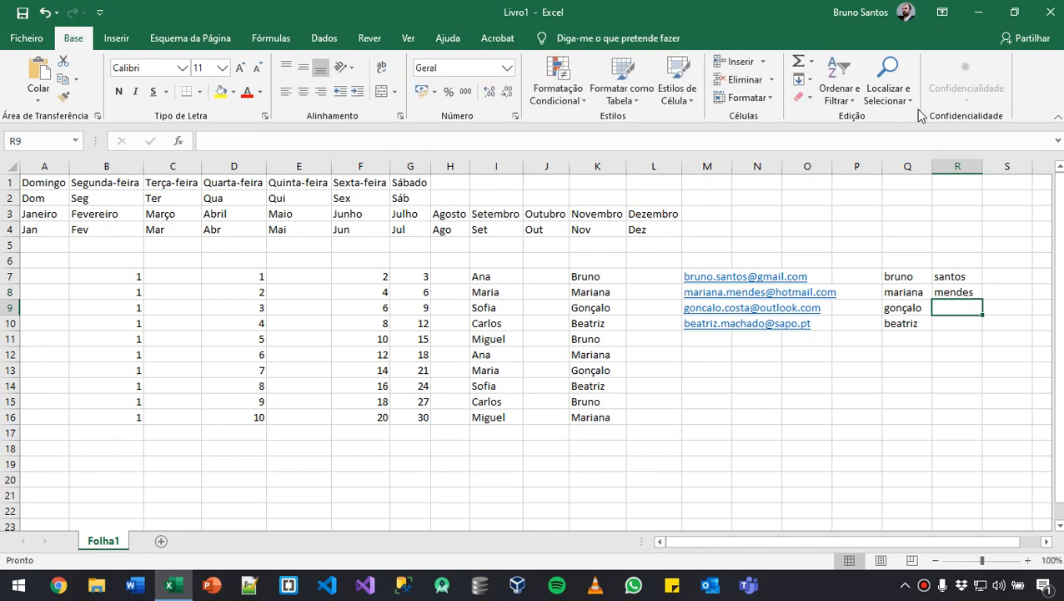
{"action": "left_click_drag", "start_coordinate": [972, 279], "coordinate": [980, 330]}
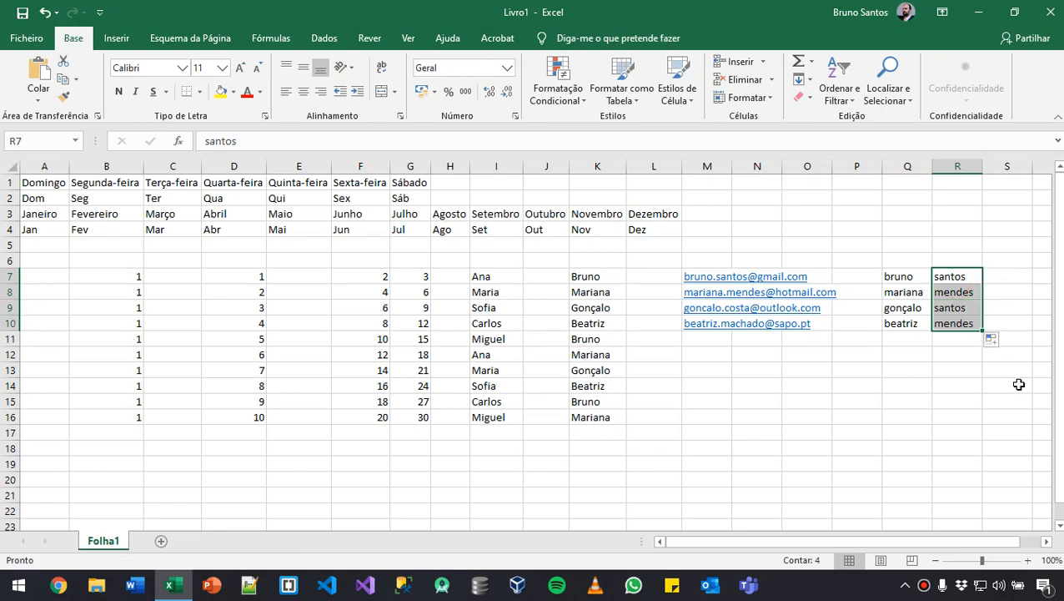
- Undo the surname autofill and the second surname entry, and clear the remaining names from Q7:R10
{"action": "key", "text": "ctrl+z"}
{"action": "key", "text": "ctrl+z"}
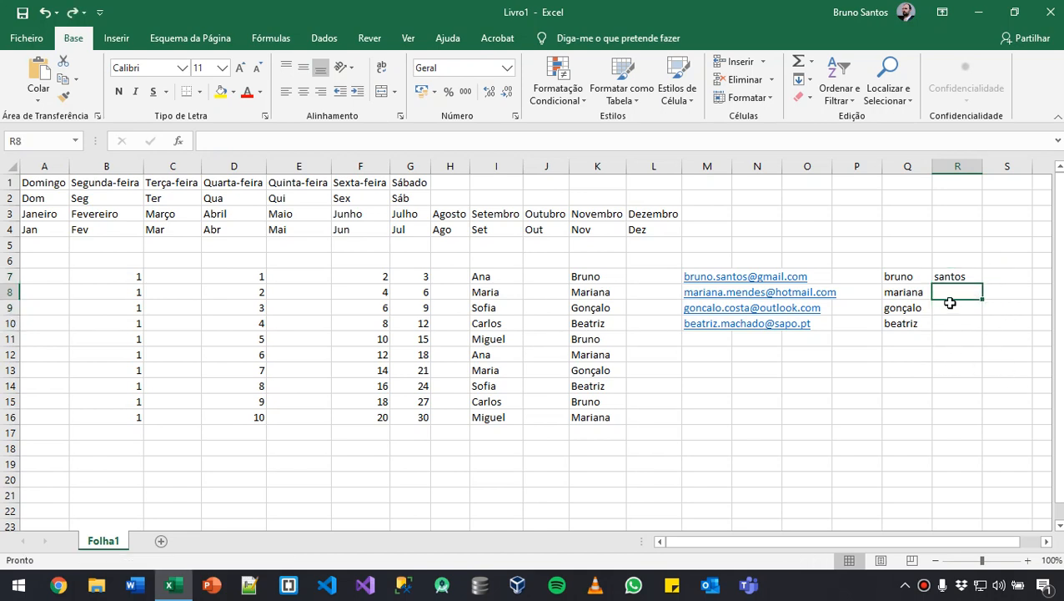
{"action": "left_click_drag", "start_coordinate": [899, 276], "coordinate": [938, 322]}
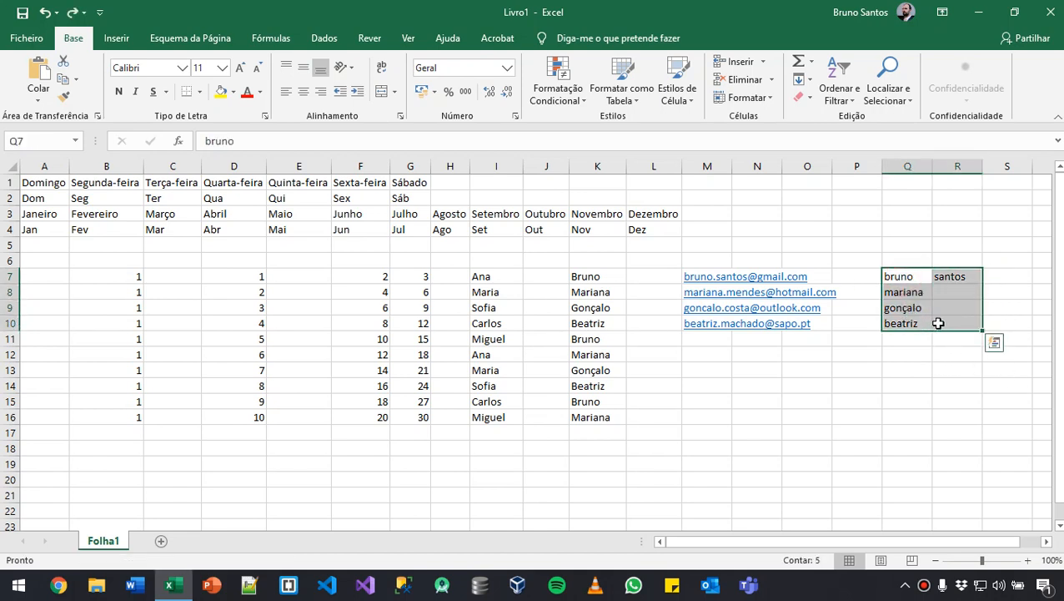
{"action": "key", "text": "Delete"}
- Extract the lowercase first names from the e-mail addresses into N7:N10 using Flash Fill suggestions, and fit column M to its contents
{"action": "left_click", "coordinate": [747, 260]}
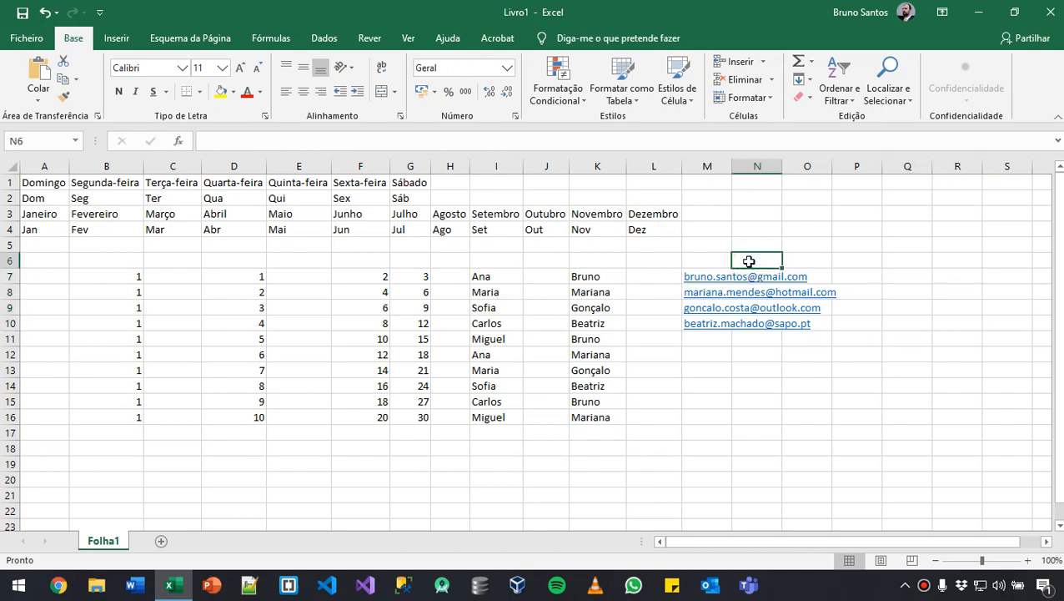
{"action": "key", "text": "Down"}
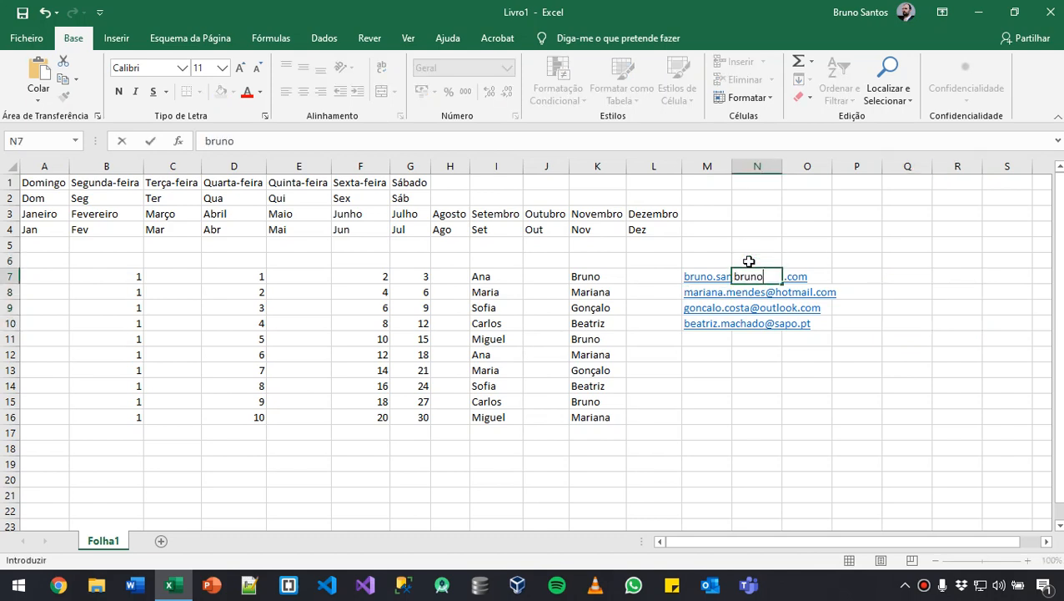
{"action": "key", "text": "Return"}
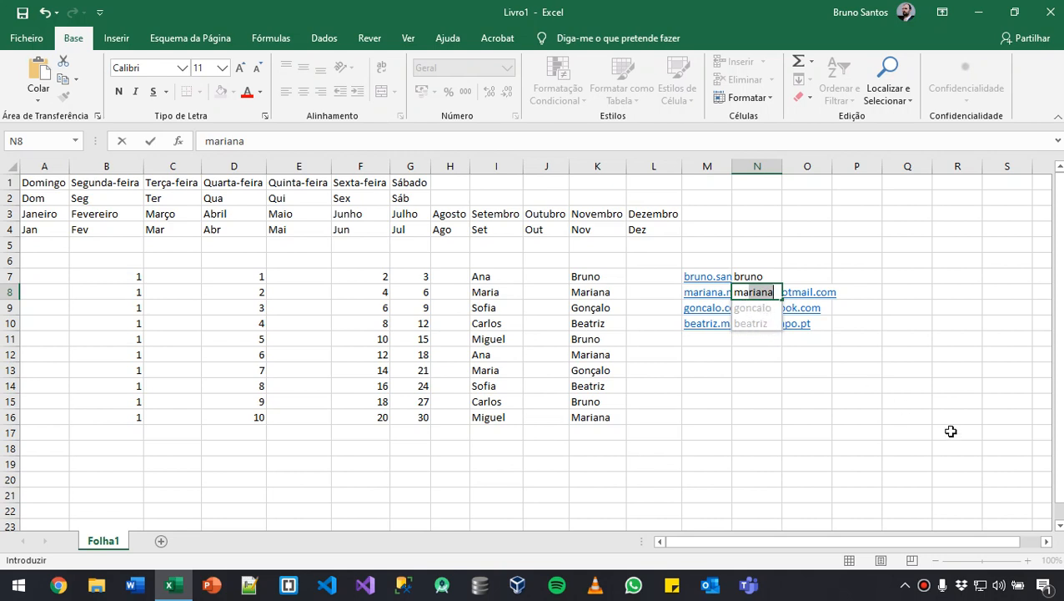
{"action": "key", "text": "Return"}
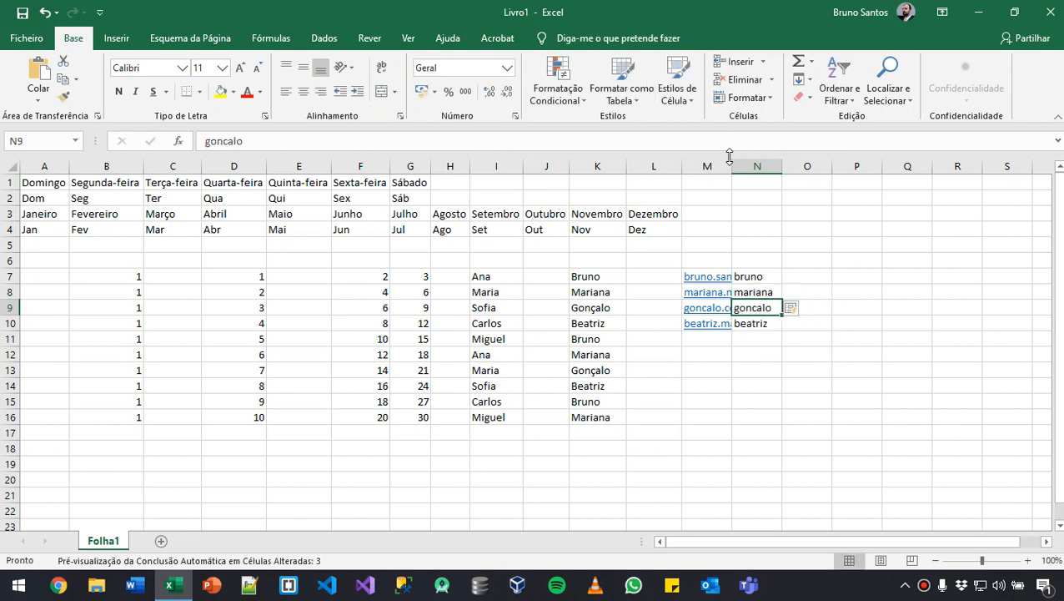
{"action": "double_click", "coordinate": [731, 158]}
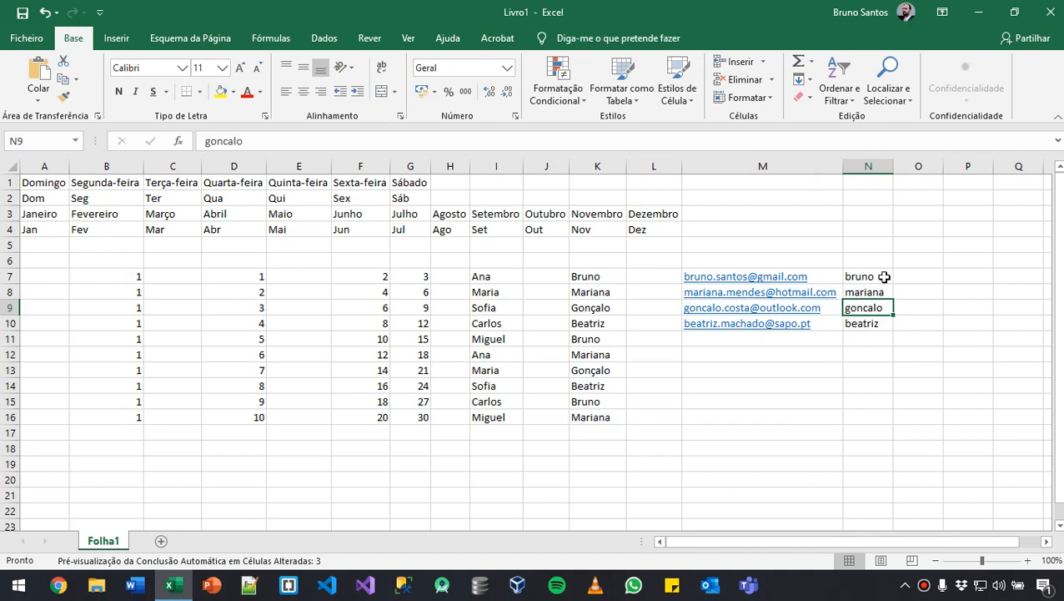
{"action": "left_click", "coordinate": [831, 386]}
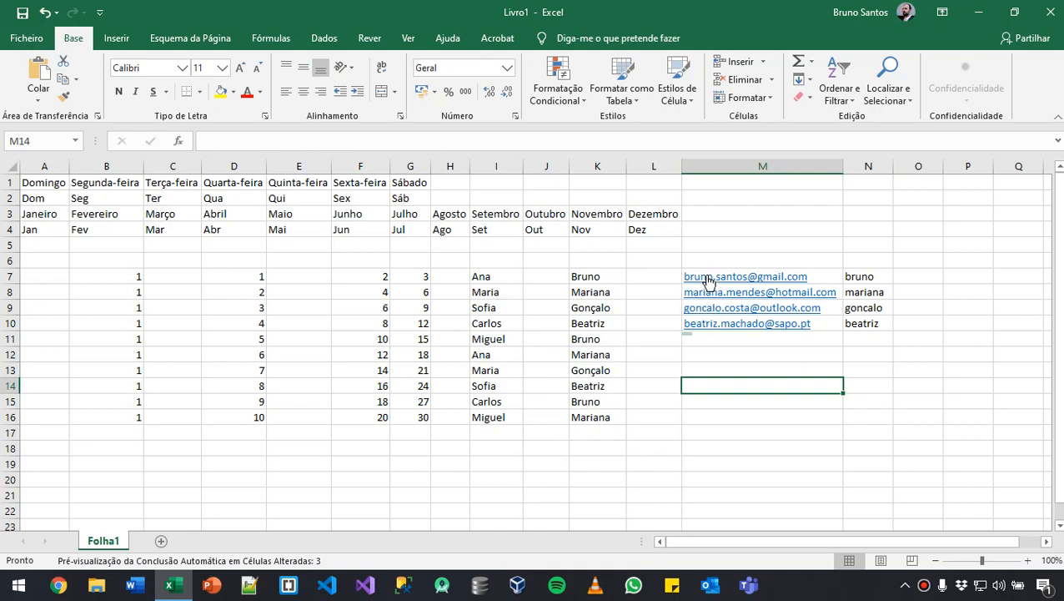
- Enter the first two lowercase surnames in O7 and O8, accepting the Flash Fill suggestions down to O10
{"action": "left_click", "coordinate": [923, 276]}
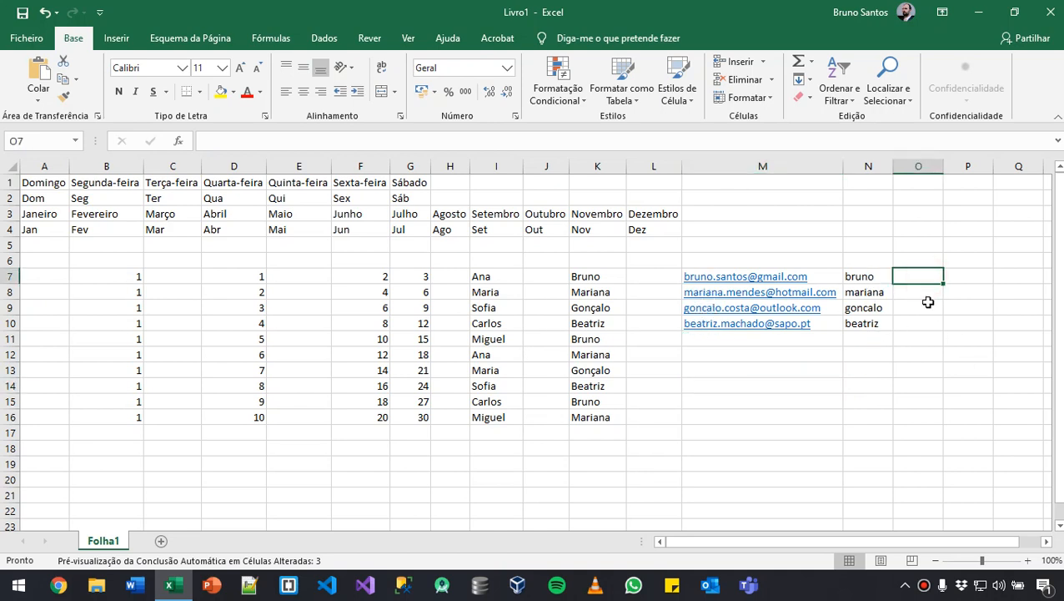
{"action": "key", "text": "Return"}
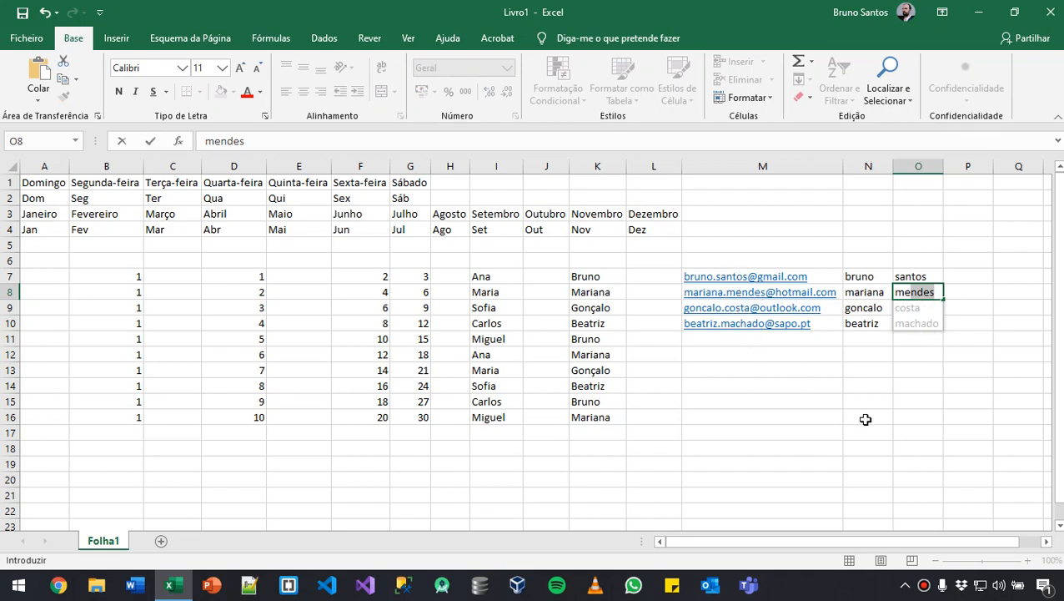
{"action": "key", "text": "Return"}
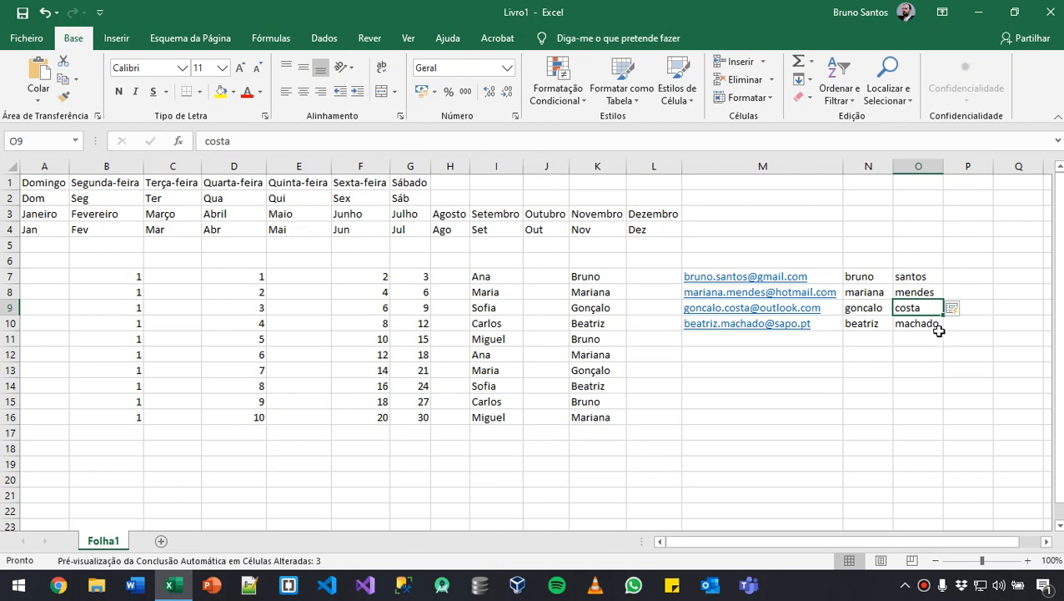
- Enter gmail.com in P7 and hotmail.com in P8, accept the Flash Fill suggestions down to P10, and fit column P to its contents
{"action": "left_click", "coordinate": [957, 278]}
{"action": "type", "text": "g"}
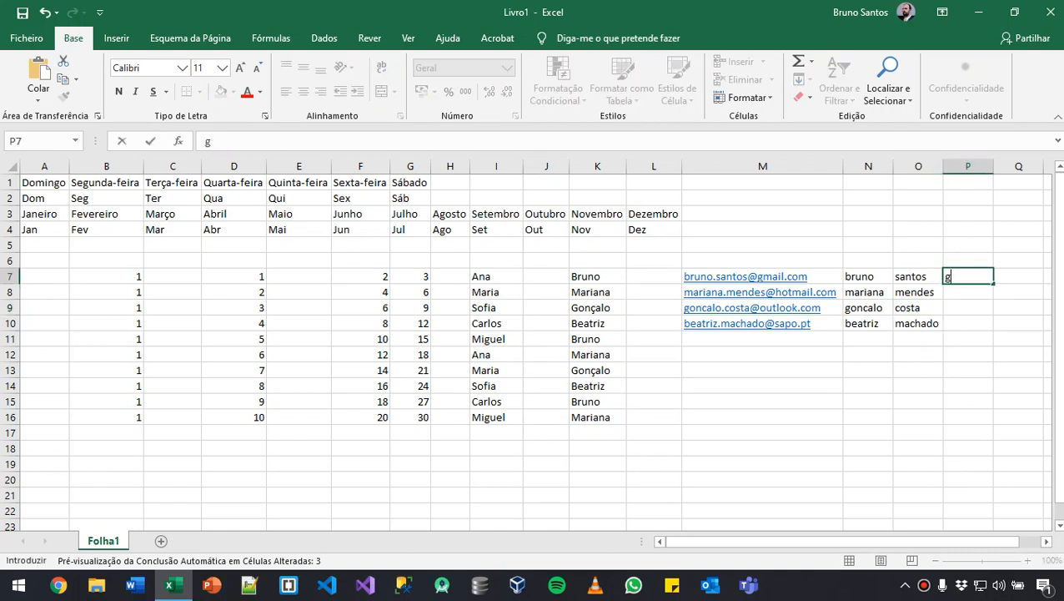
{"action": "type", "text": "mail.com"}
{"action": "key", "text": "Return"}
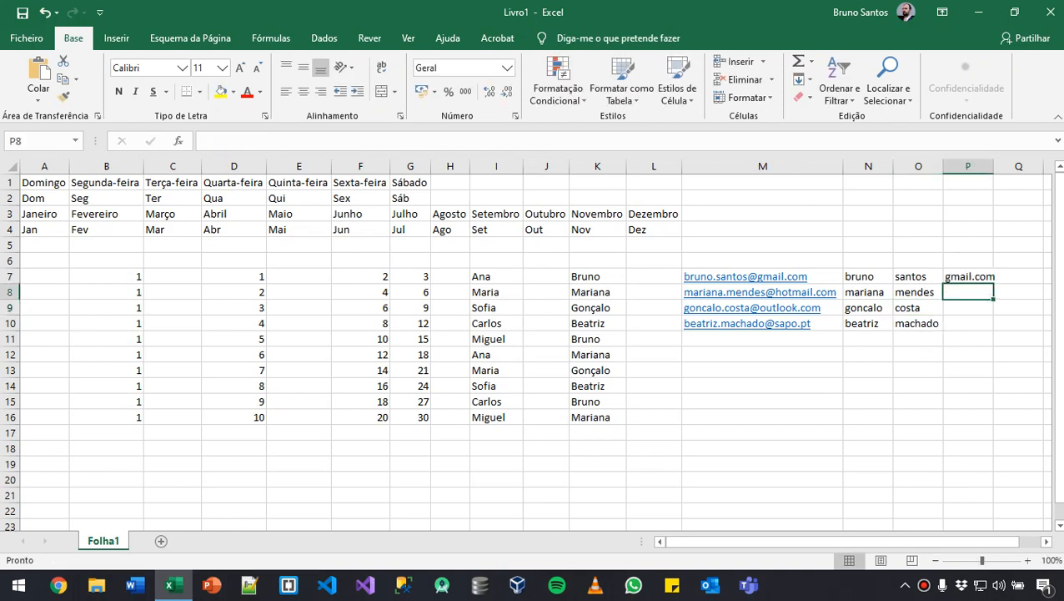
{"action": "type", "text": "g"}
{"action": "key", "text": "BackSpace"}
{"action": "key", "text": "BackSpace"}
{"action": "type", "text": "hor"}
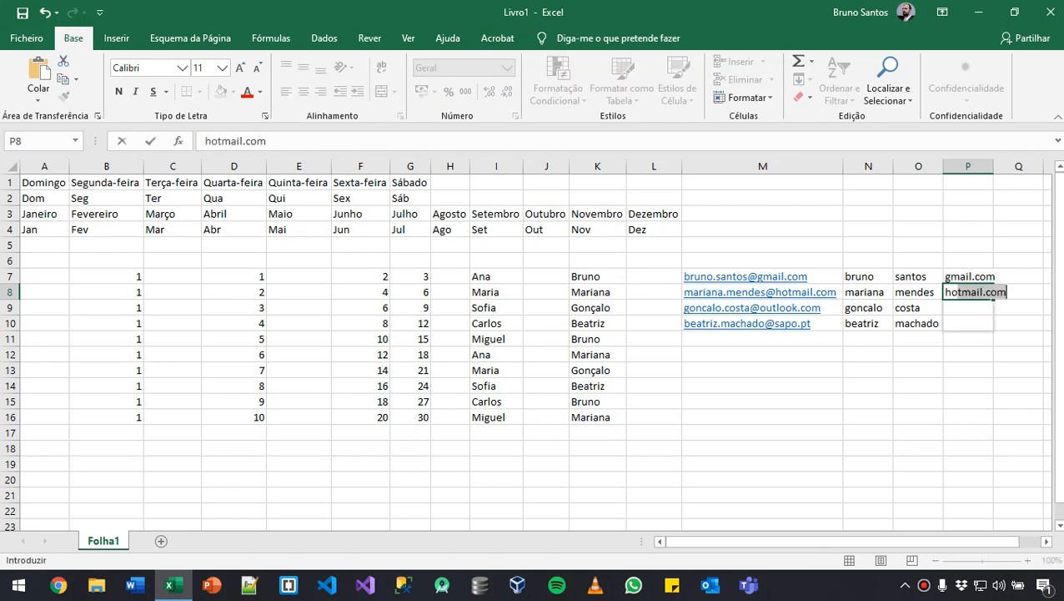
{"action": "key", "text": "BackSpace"}
{"action": "type", "text": "t"}
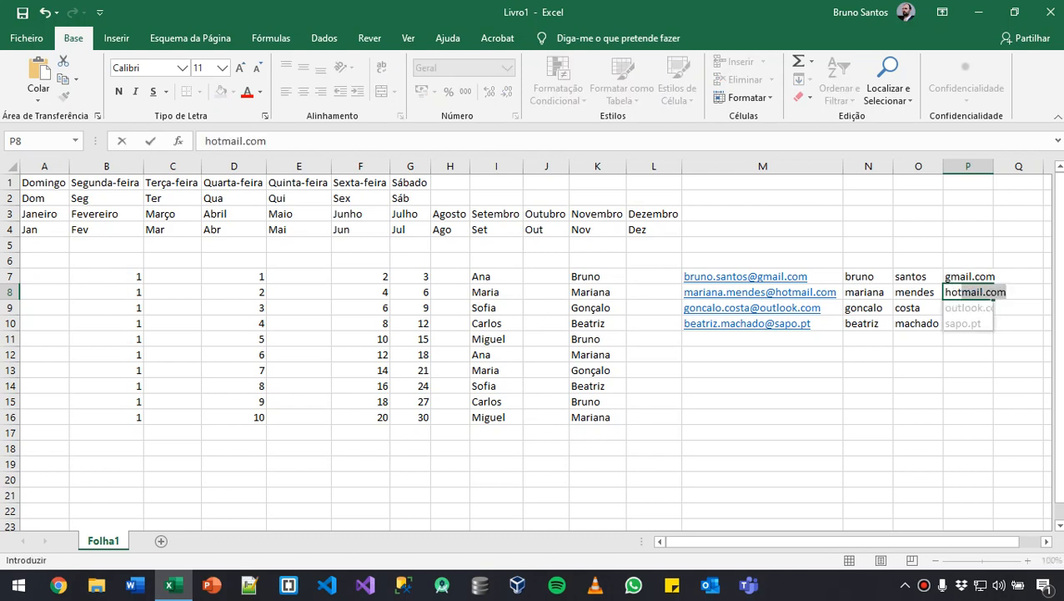
{"action": "key", "text": "Return"}
{"action": "left_click", "coordinate": [950, 396]}
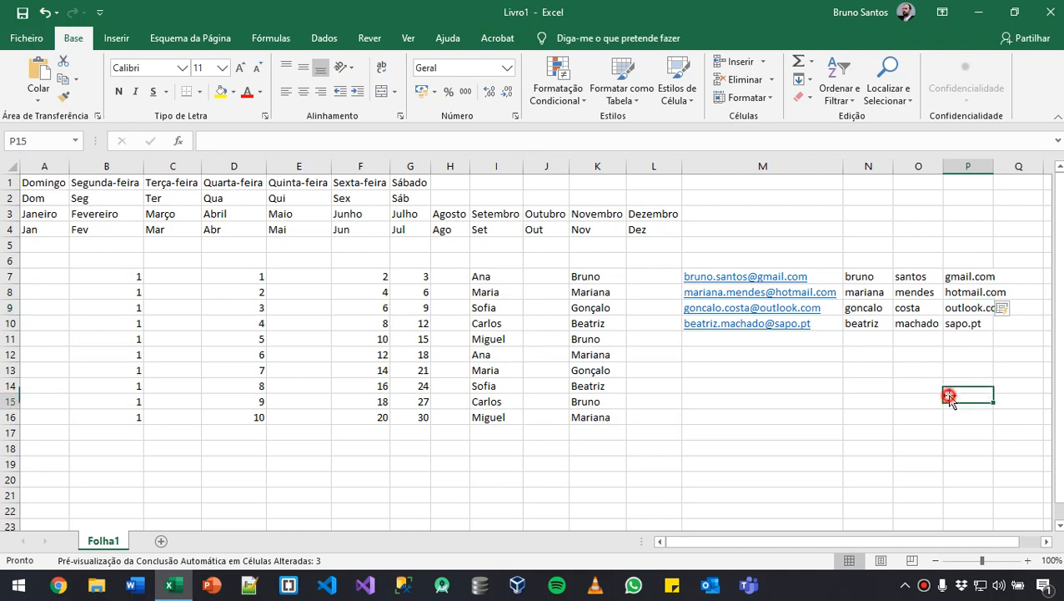
{"action": "double_click", "coordinate": [993, 166]}
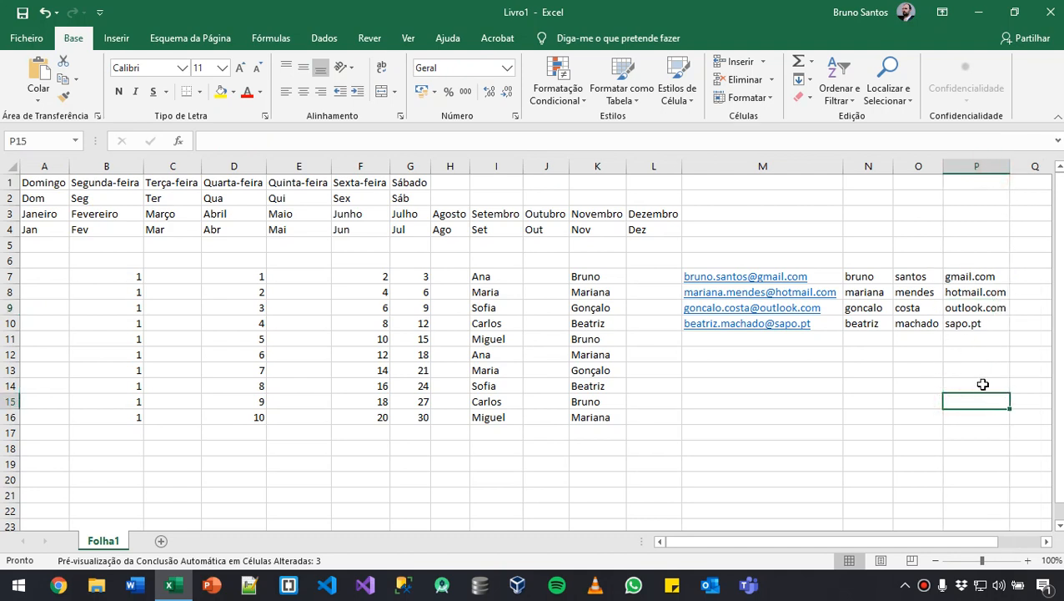